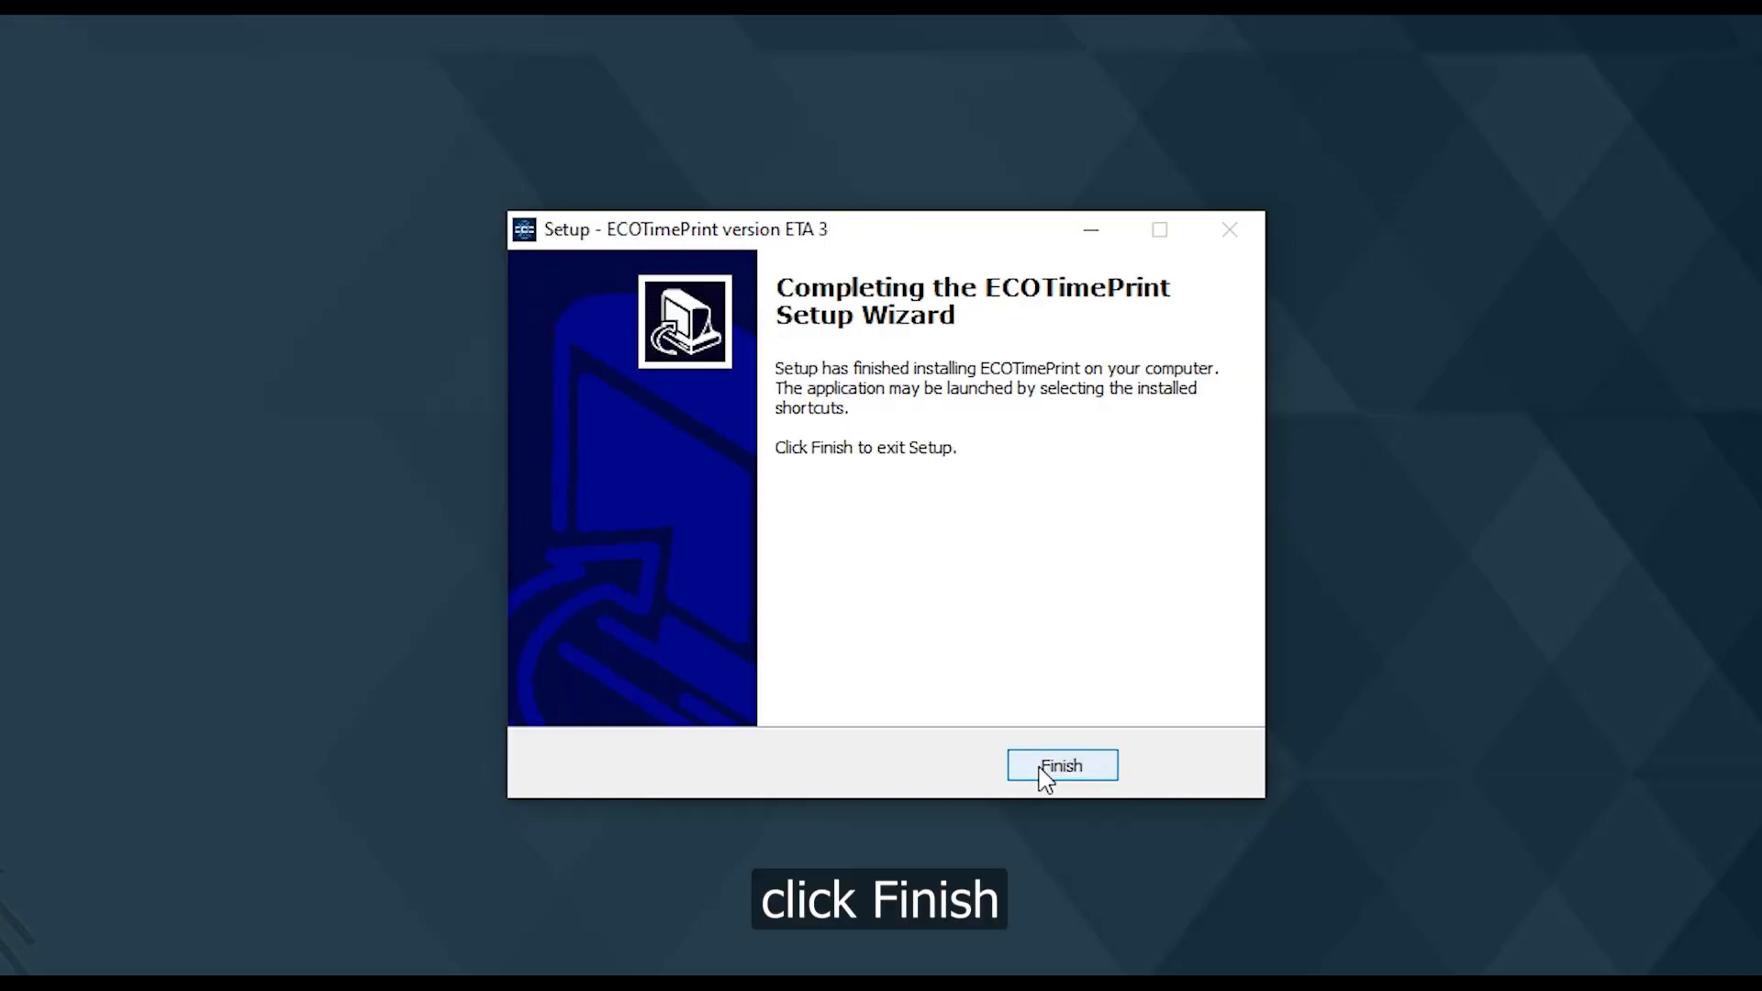
# Complete the ECOTimePrint installation by finishing the setup wizard
pyautogui.click(1056, 773)
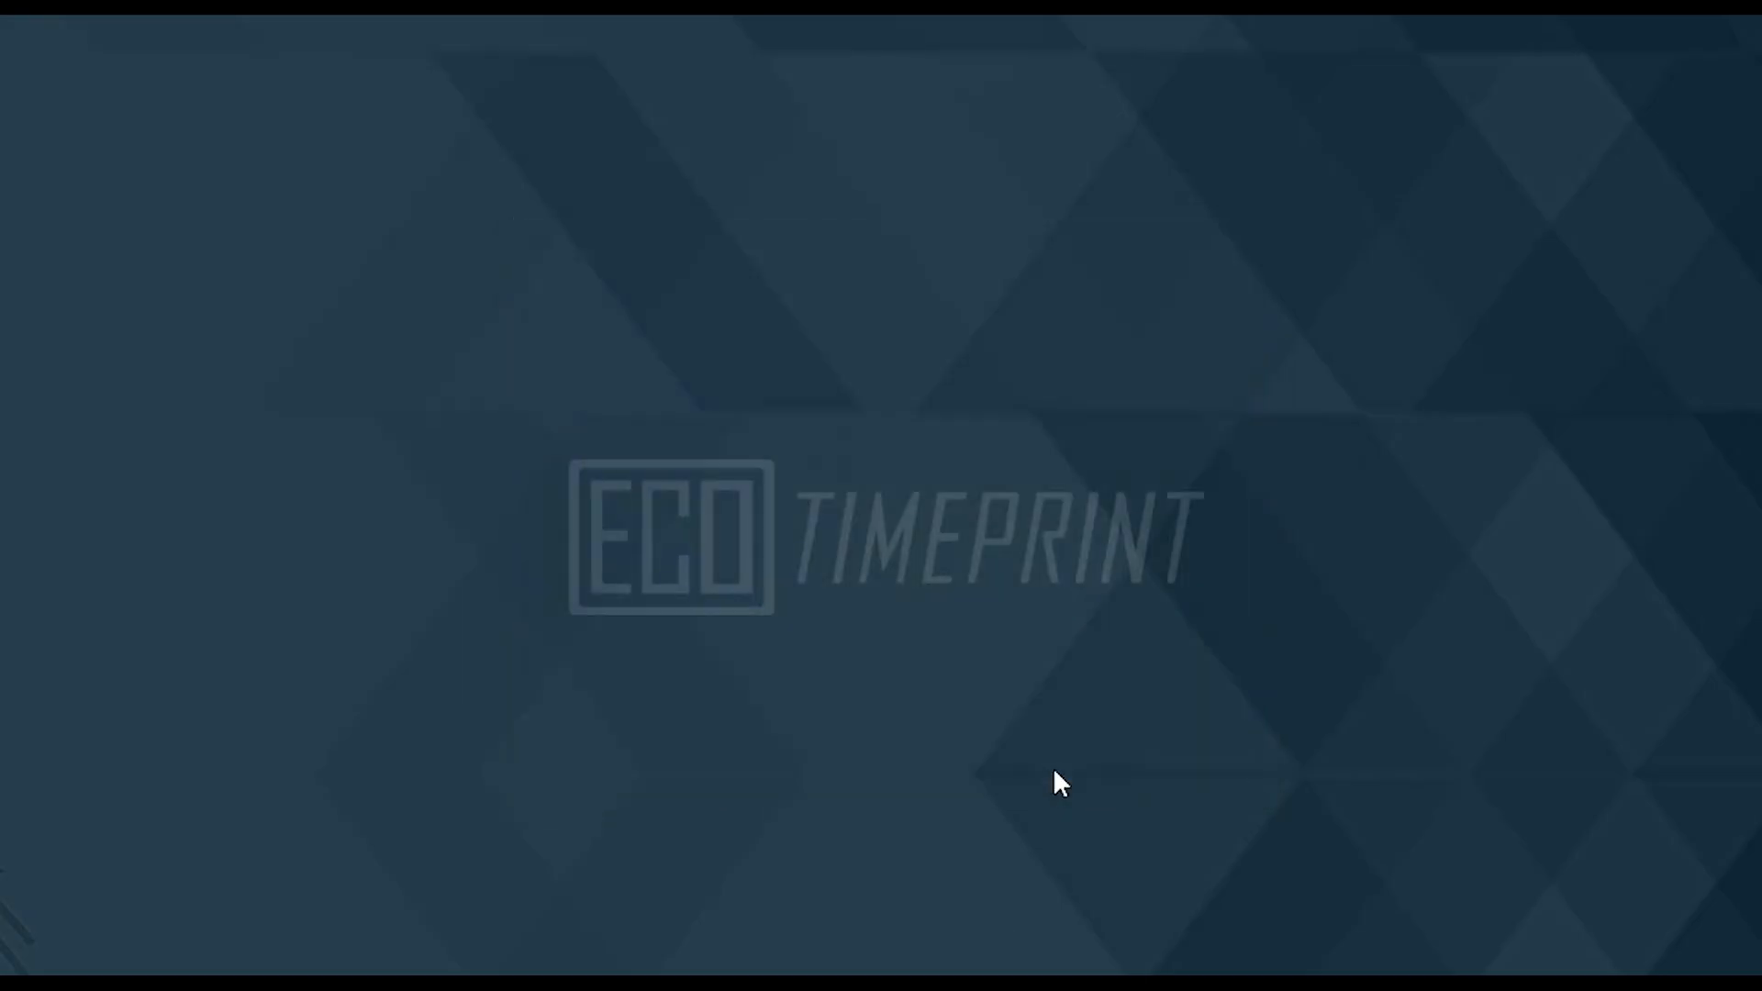
# Launch ECOTimePrint from its desktop shortcut using Run as administrator
pyautogui.click(103, 244)
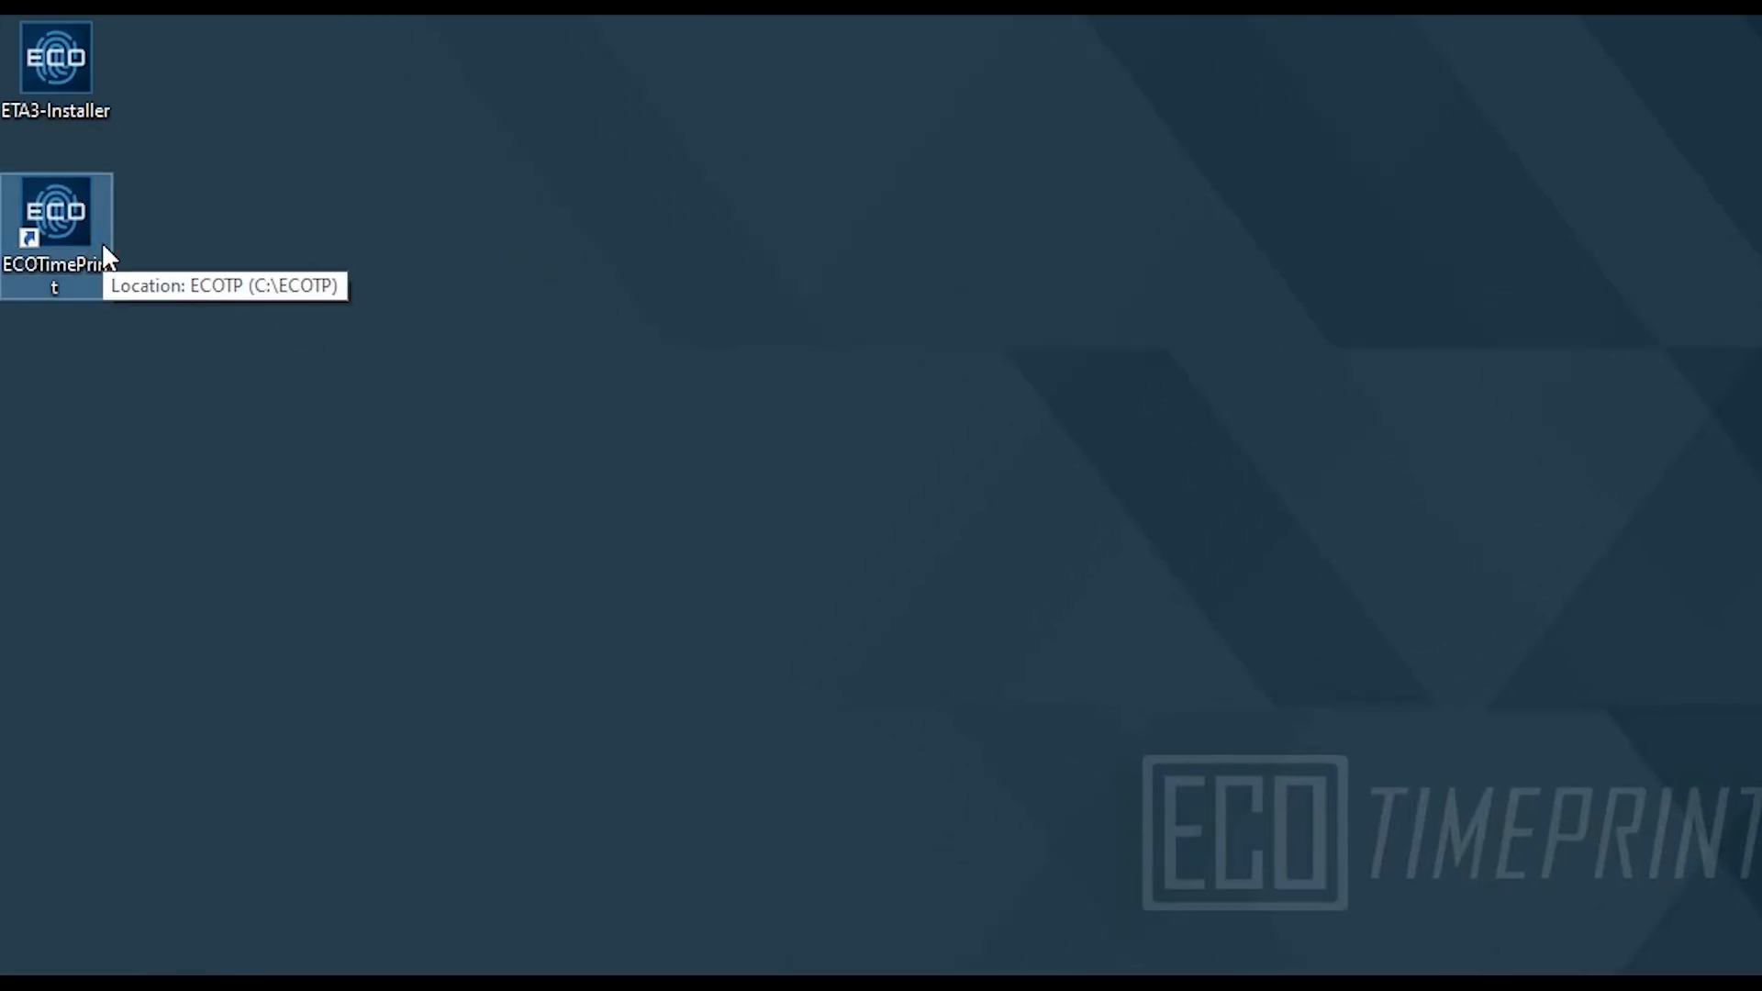
pyautogui.doubleClick(80, 235)
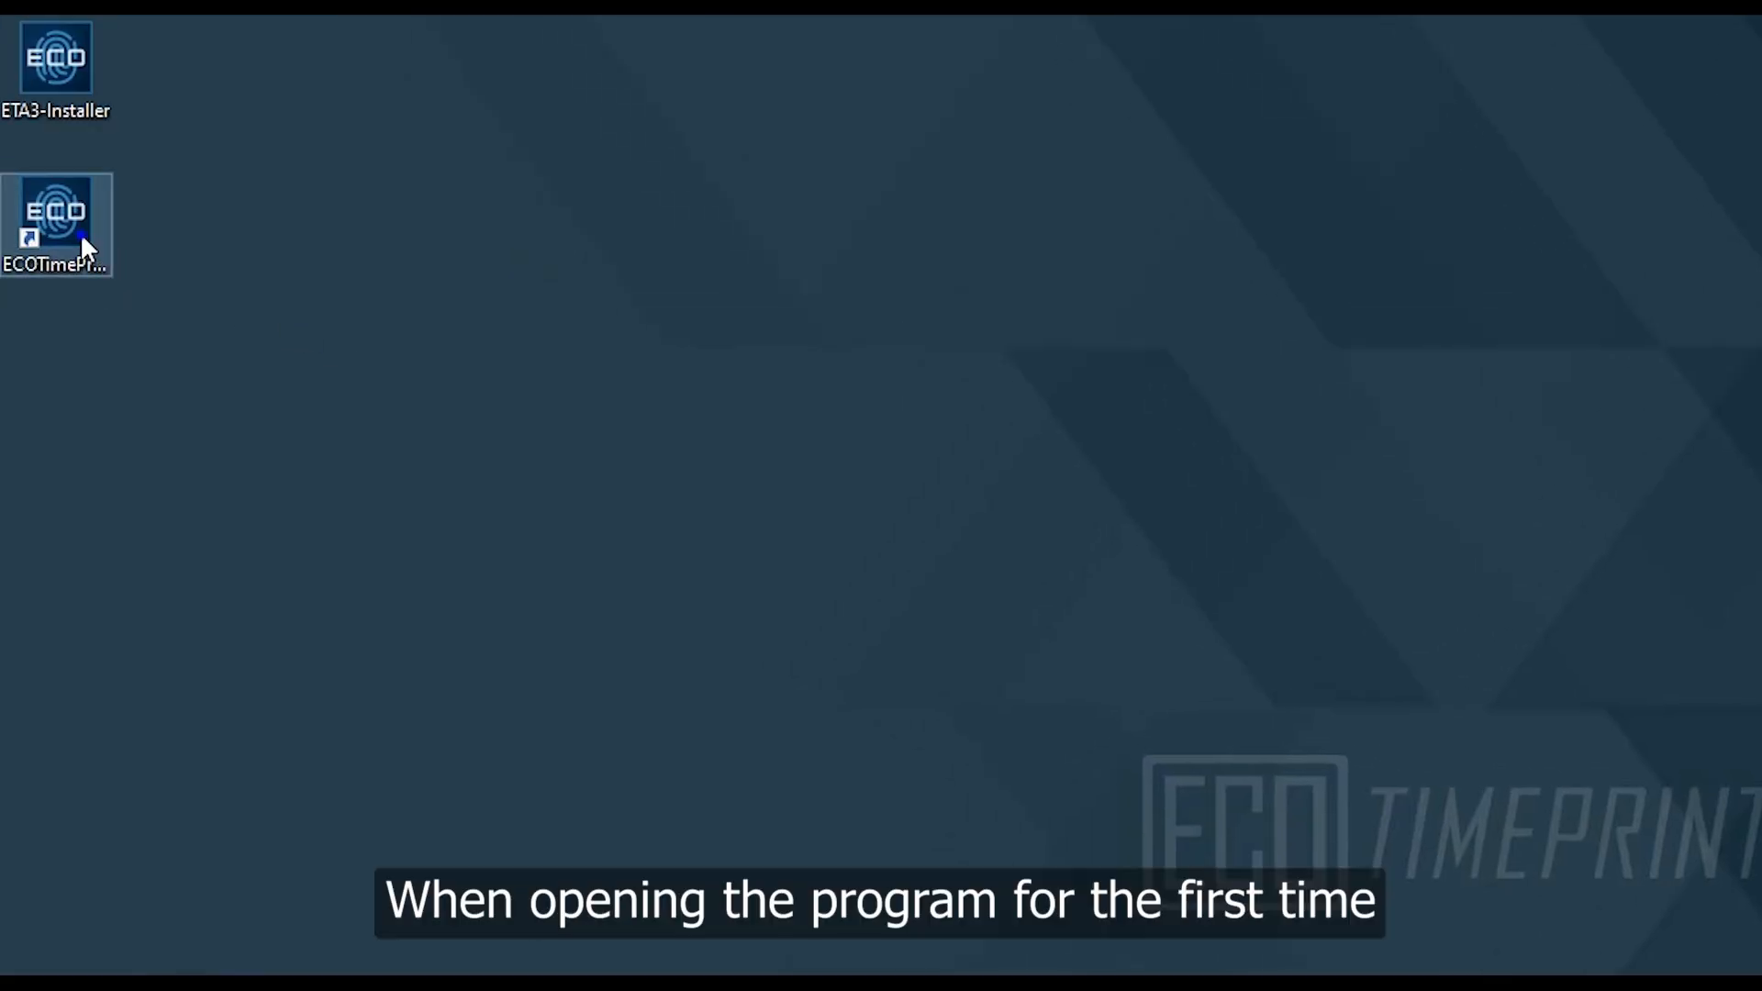
pyautogui.rightClick(82, 237)
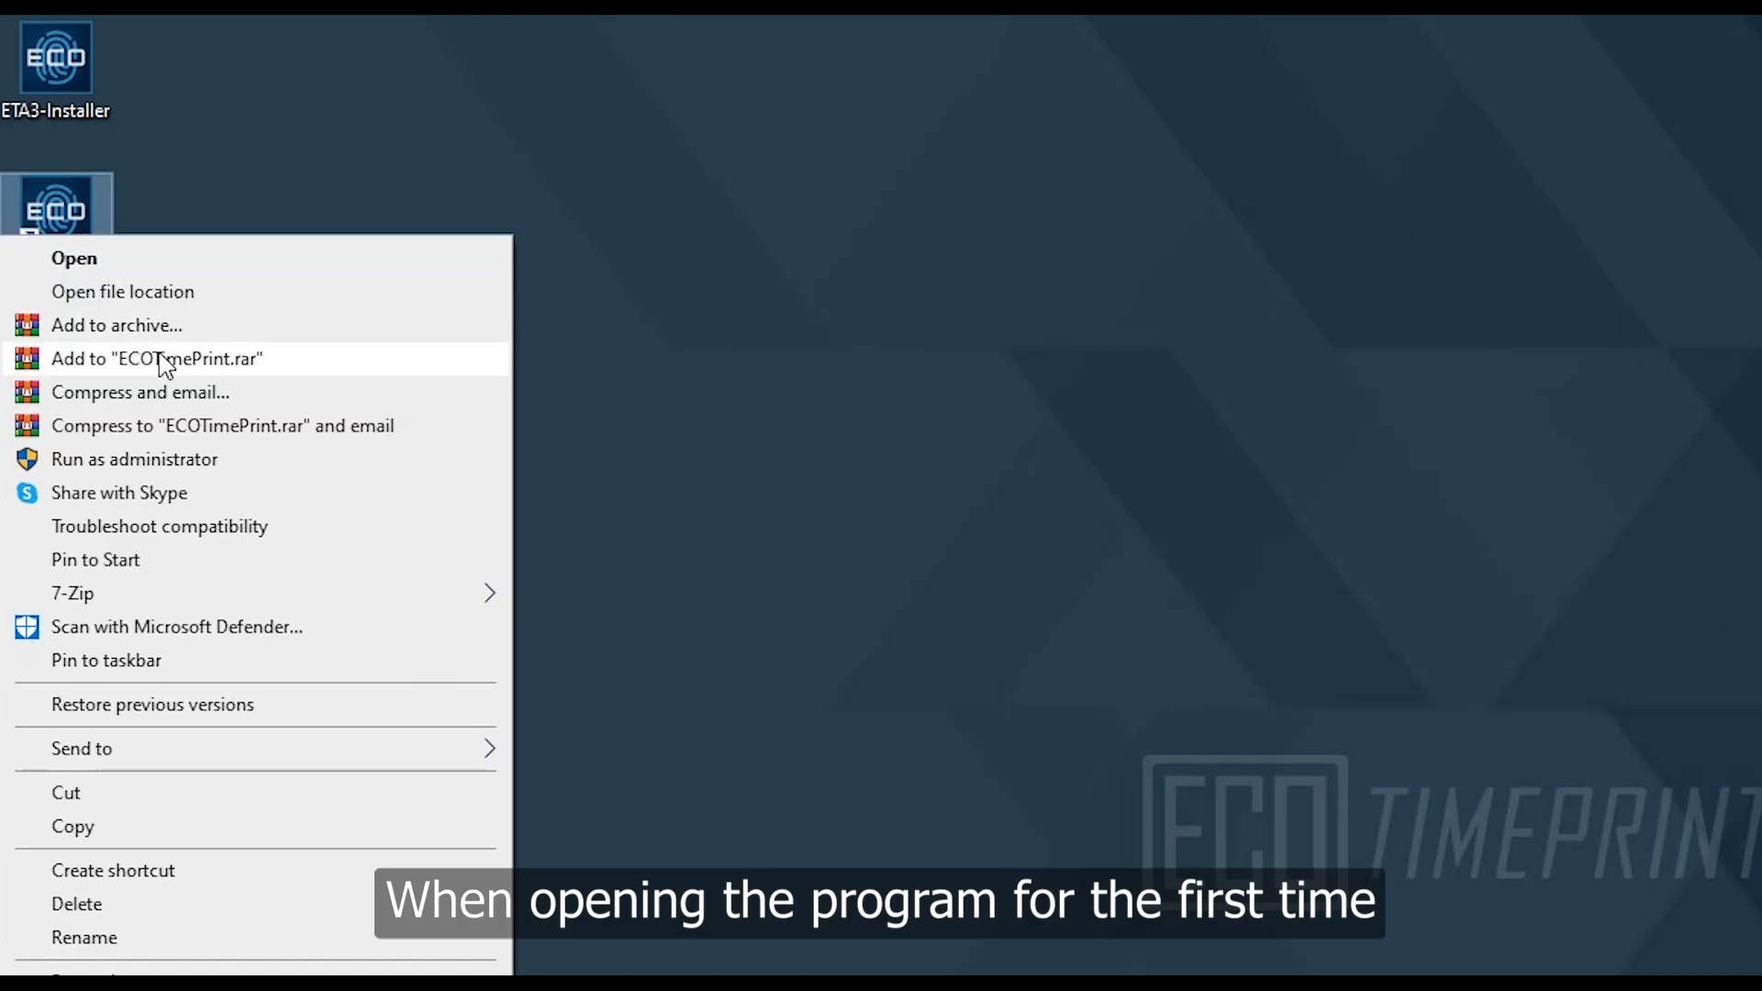
pyautogui.click(229, 461)
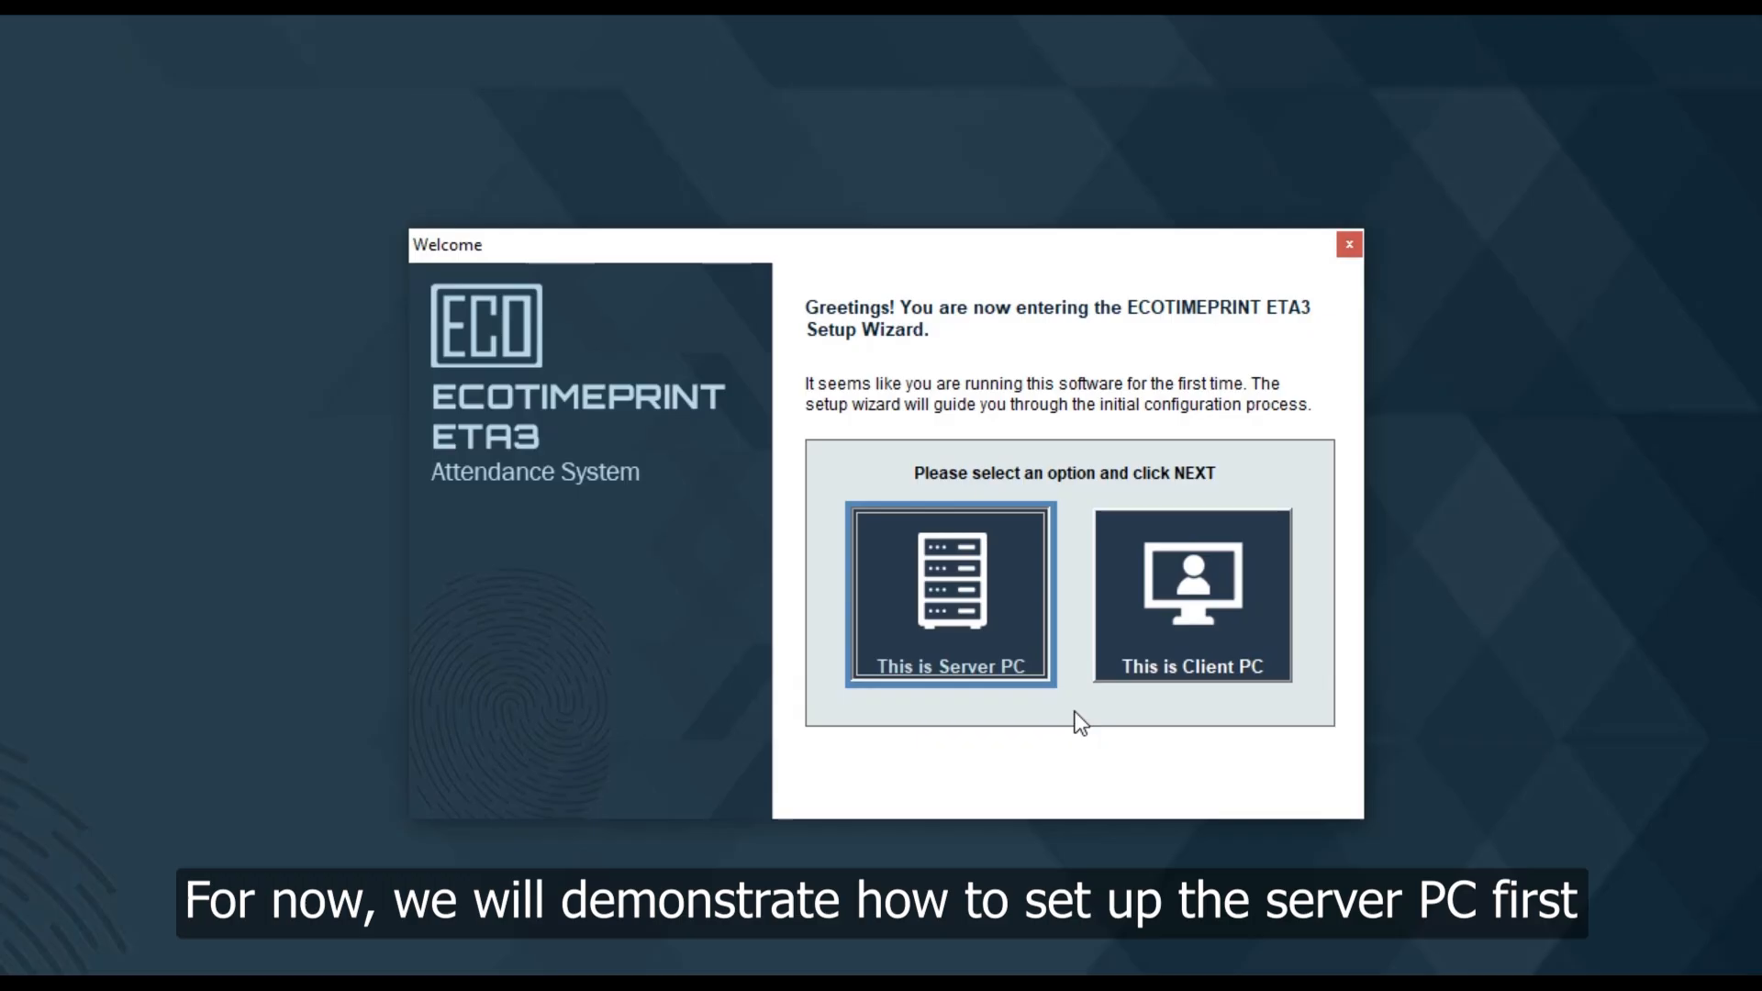
# Choose 'This is Server PC' and start the MySQL install and database creation
pyautogui.click(1005, 631)
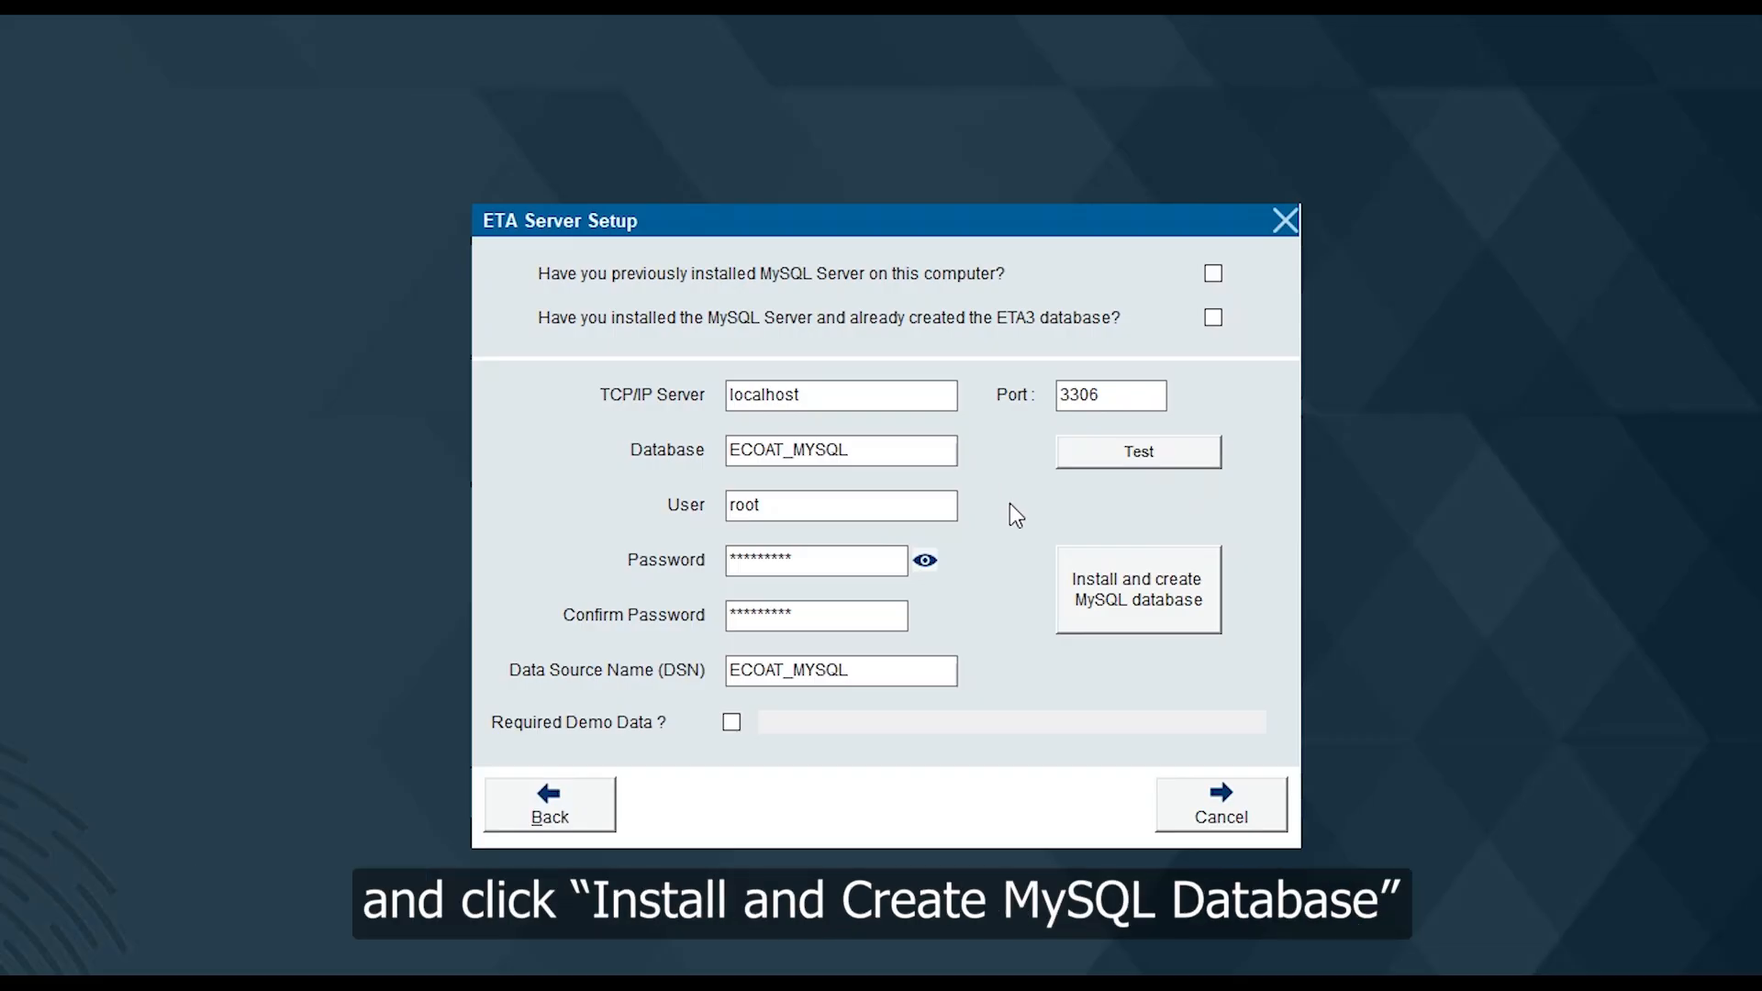
pyautogui.click(1138, 599)
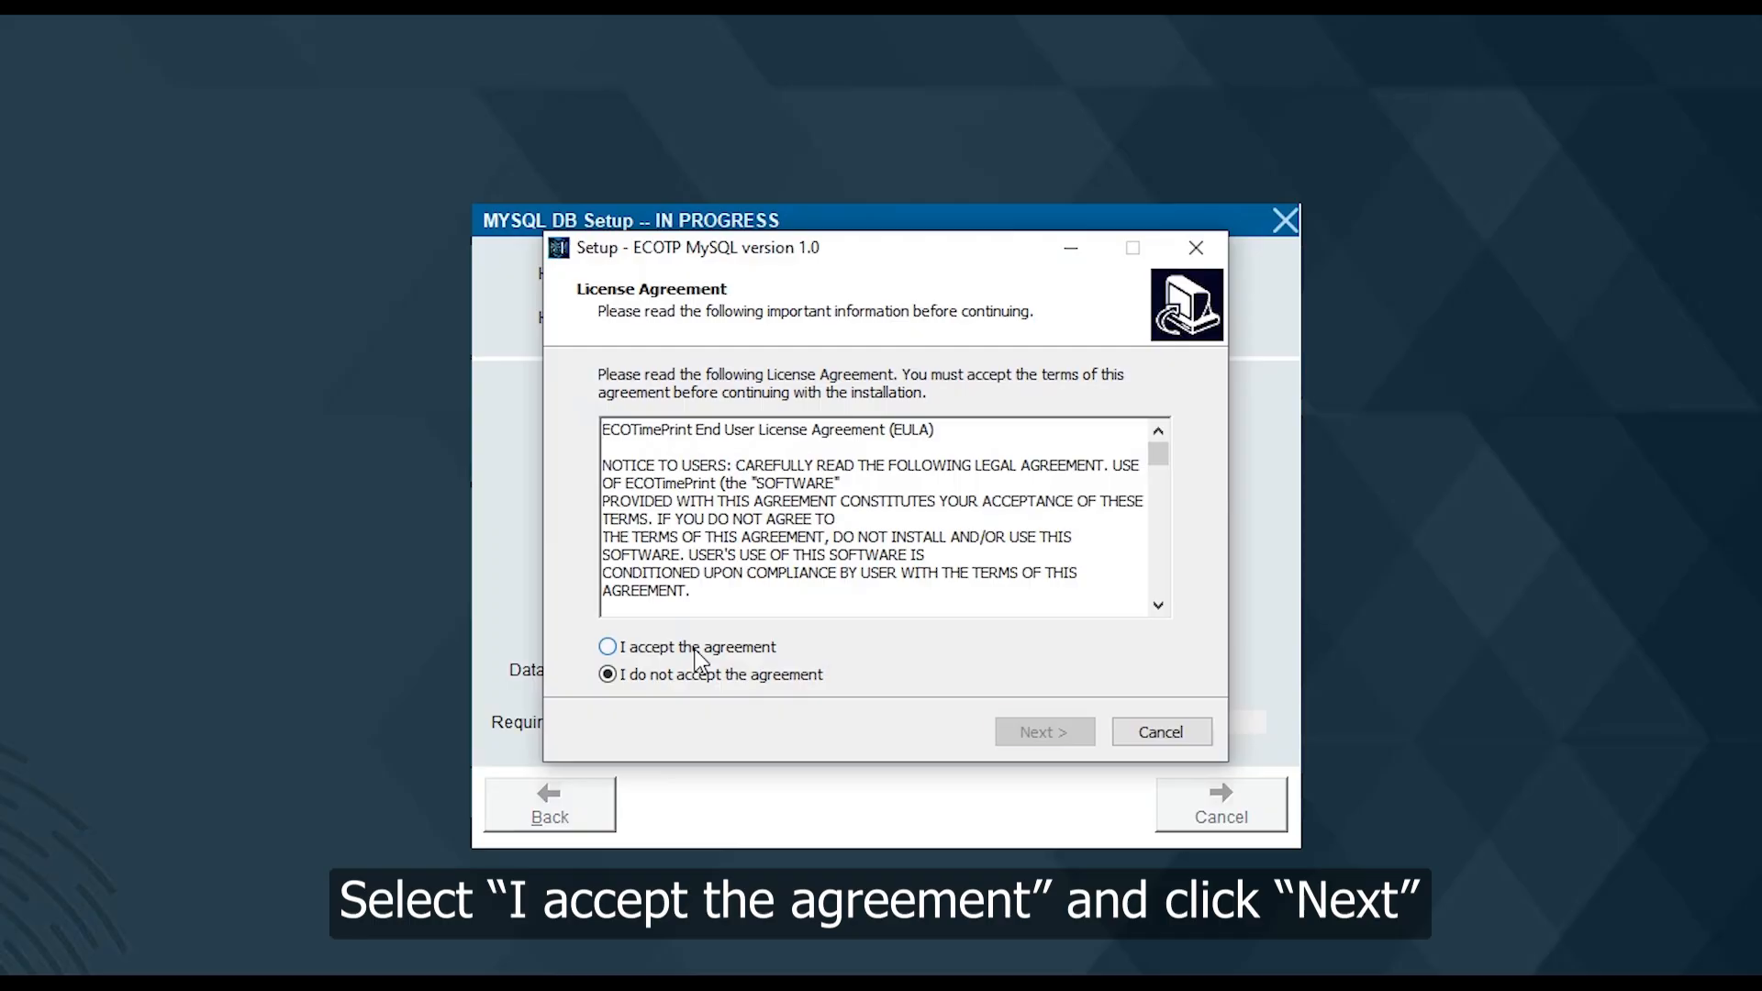
# Accept the license, install ECOTP MySQL into the existing C:\ECOTP folder, and confirm database creation
pyautogui.click(696, 649)
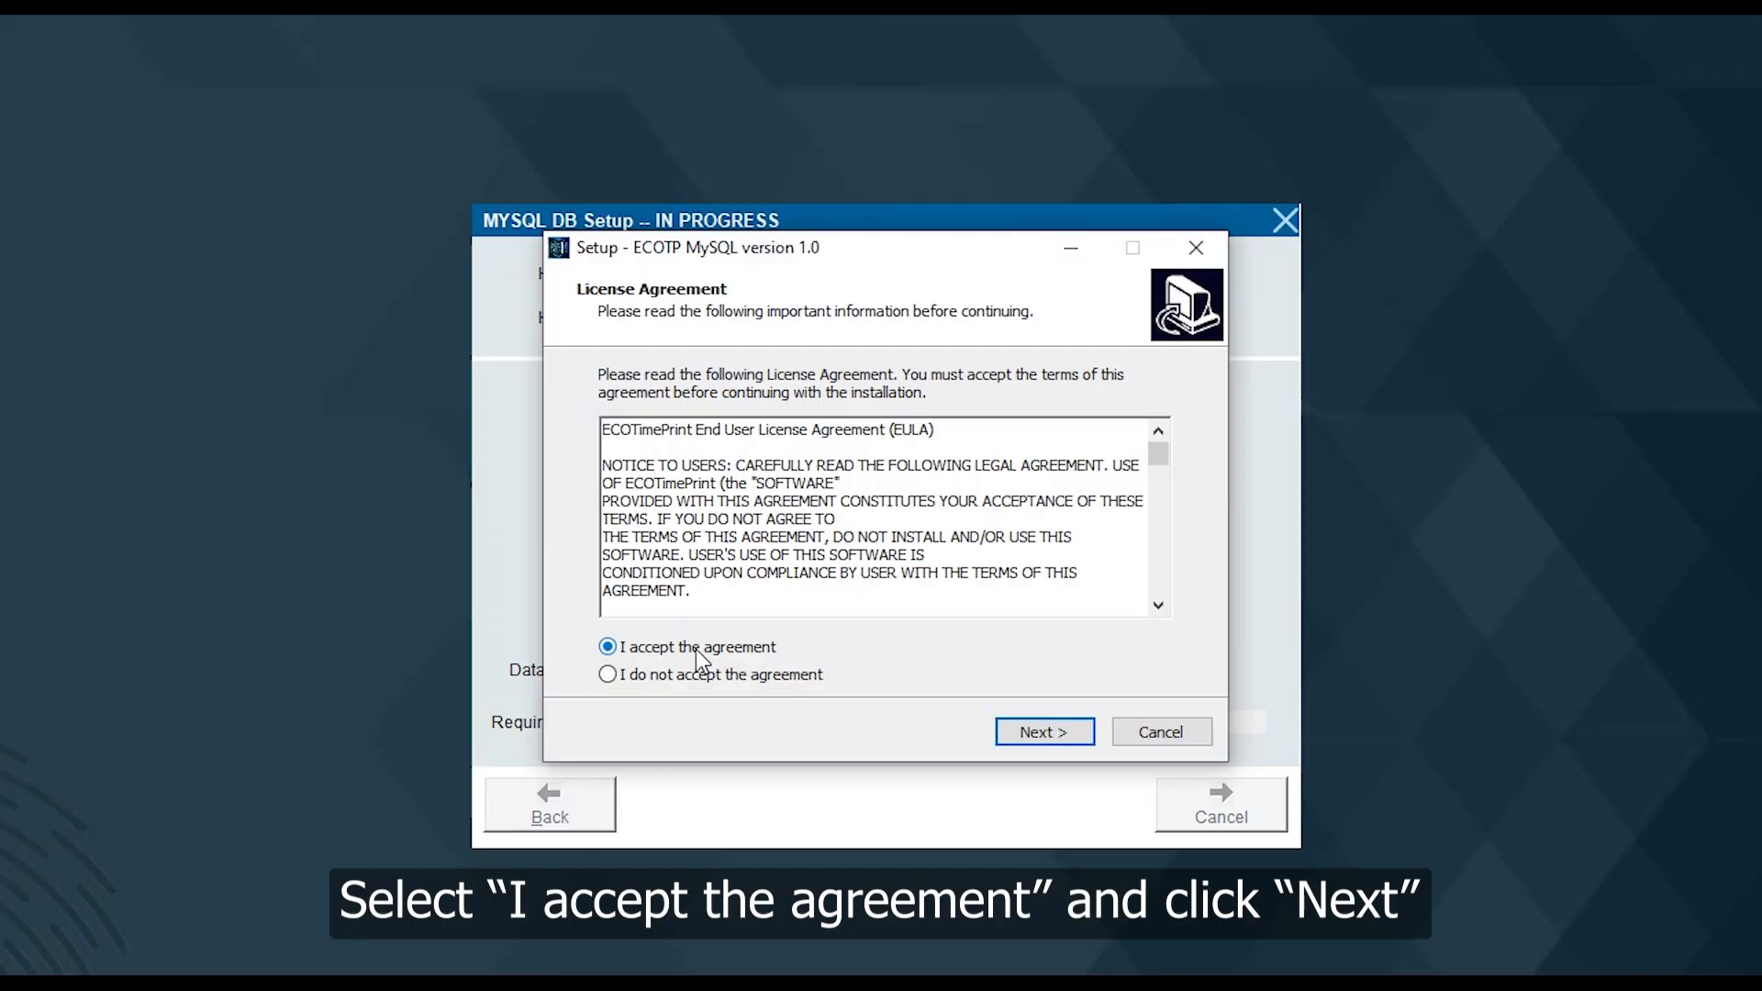
pyautogui.click(1047, 734)
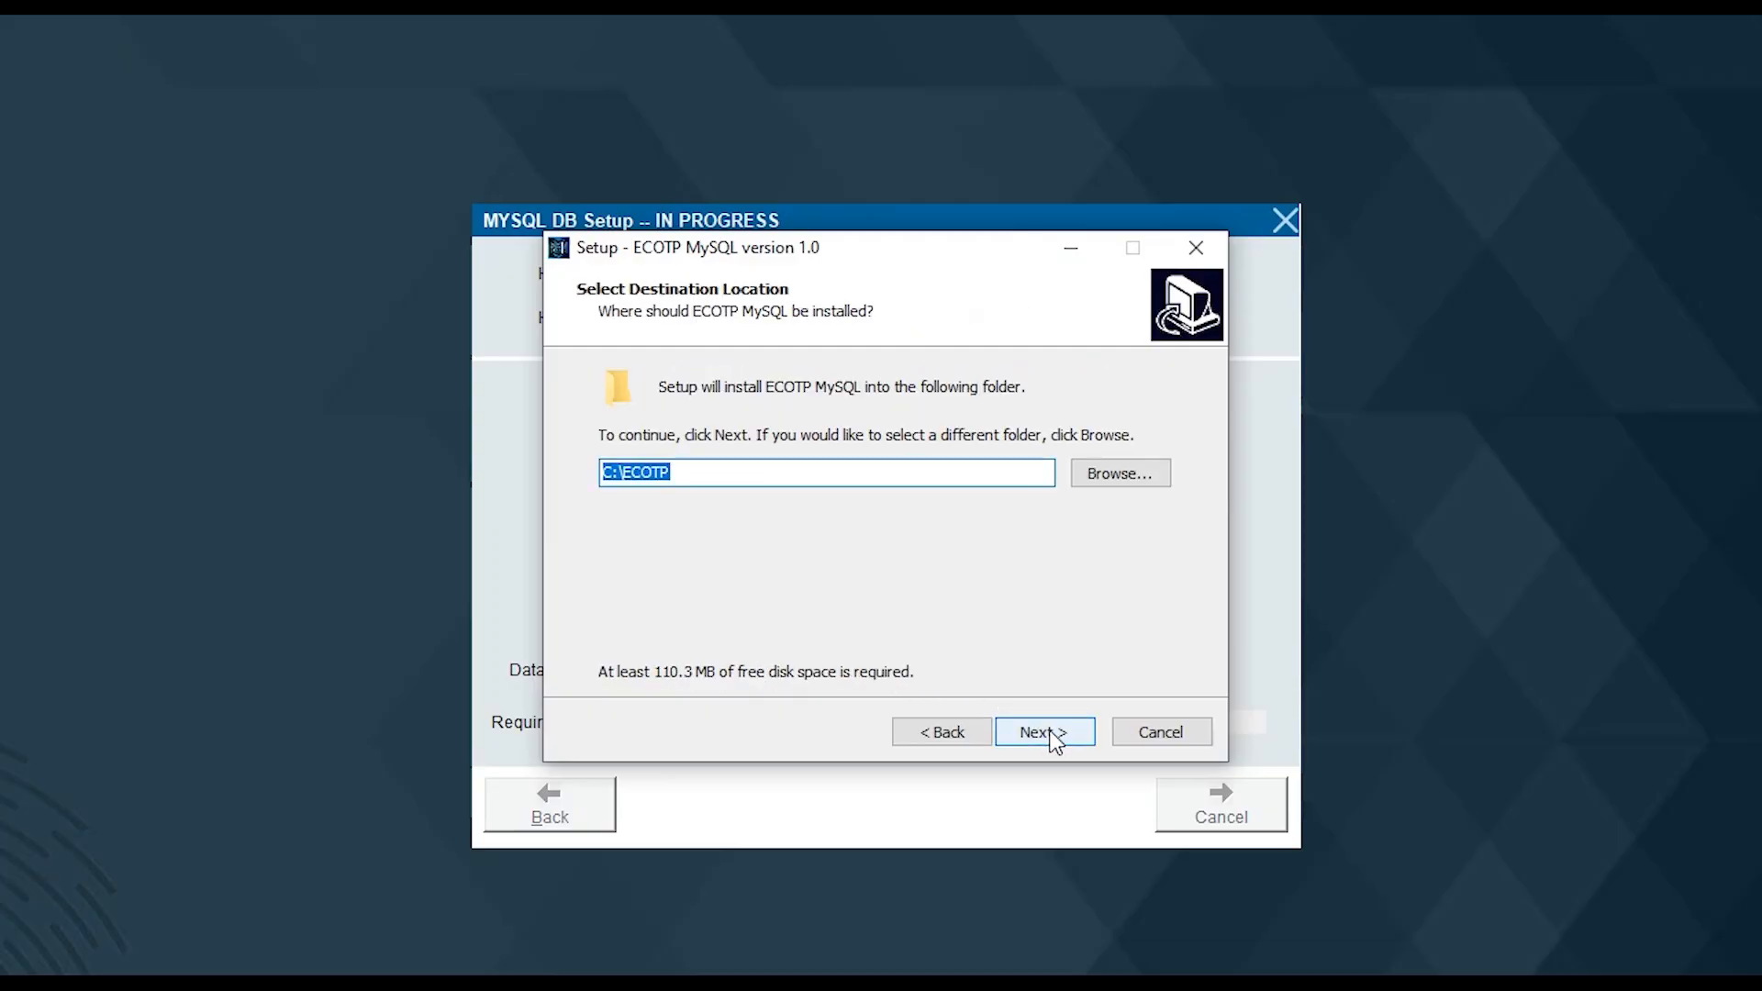
pyautogui.click(1053, 737)
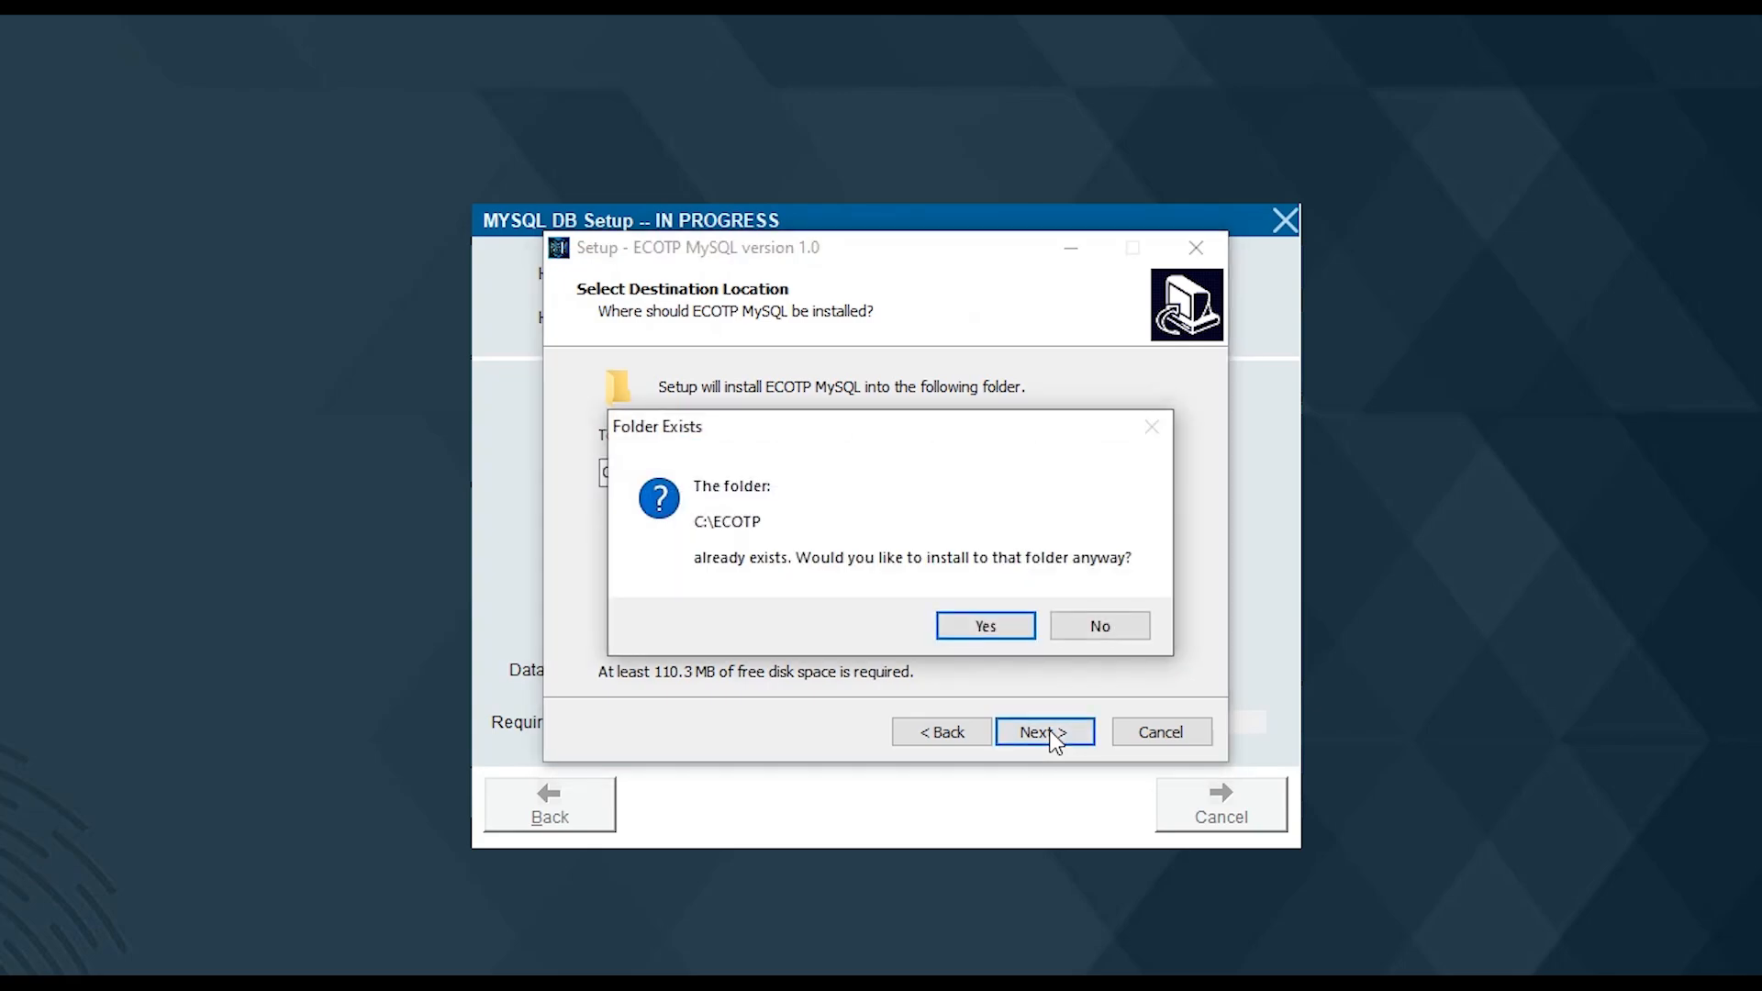
pyautogui.click(997, 634)
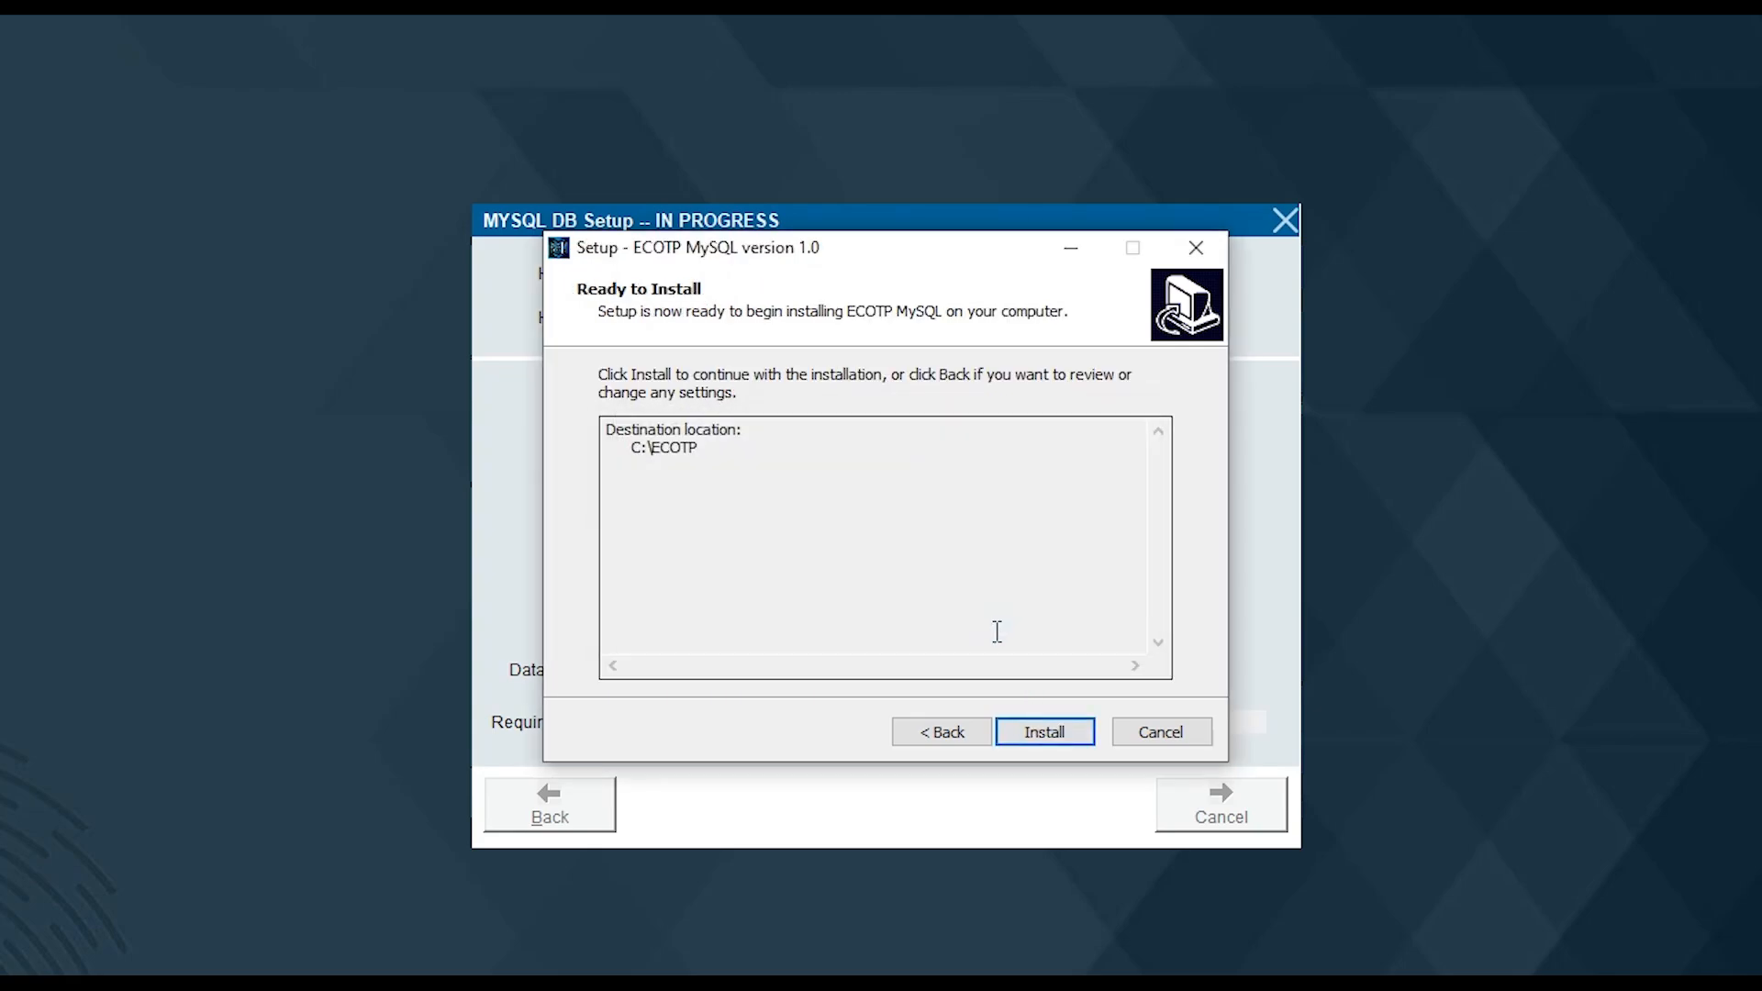
pyautogui.click(1048, 739)
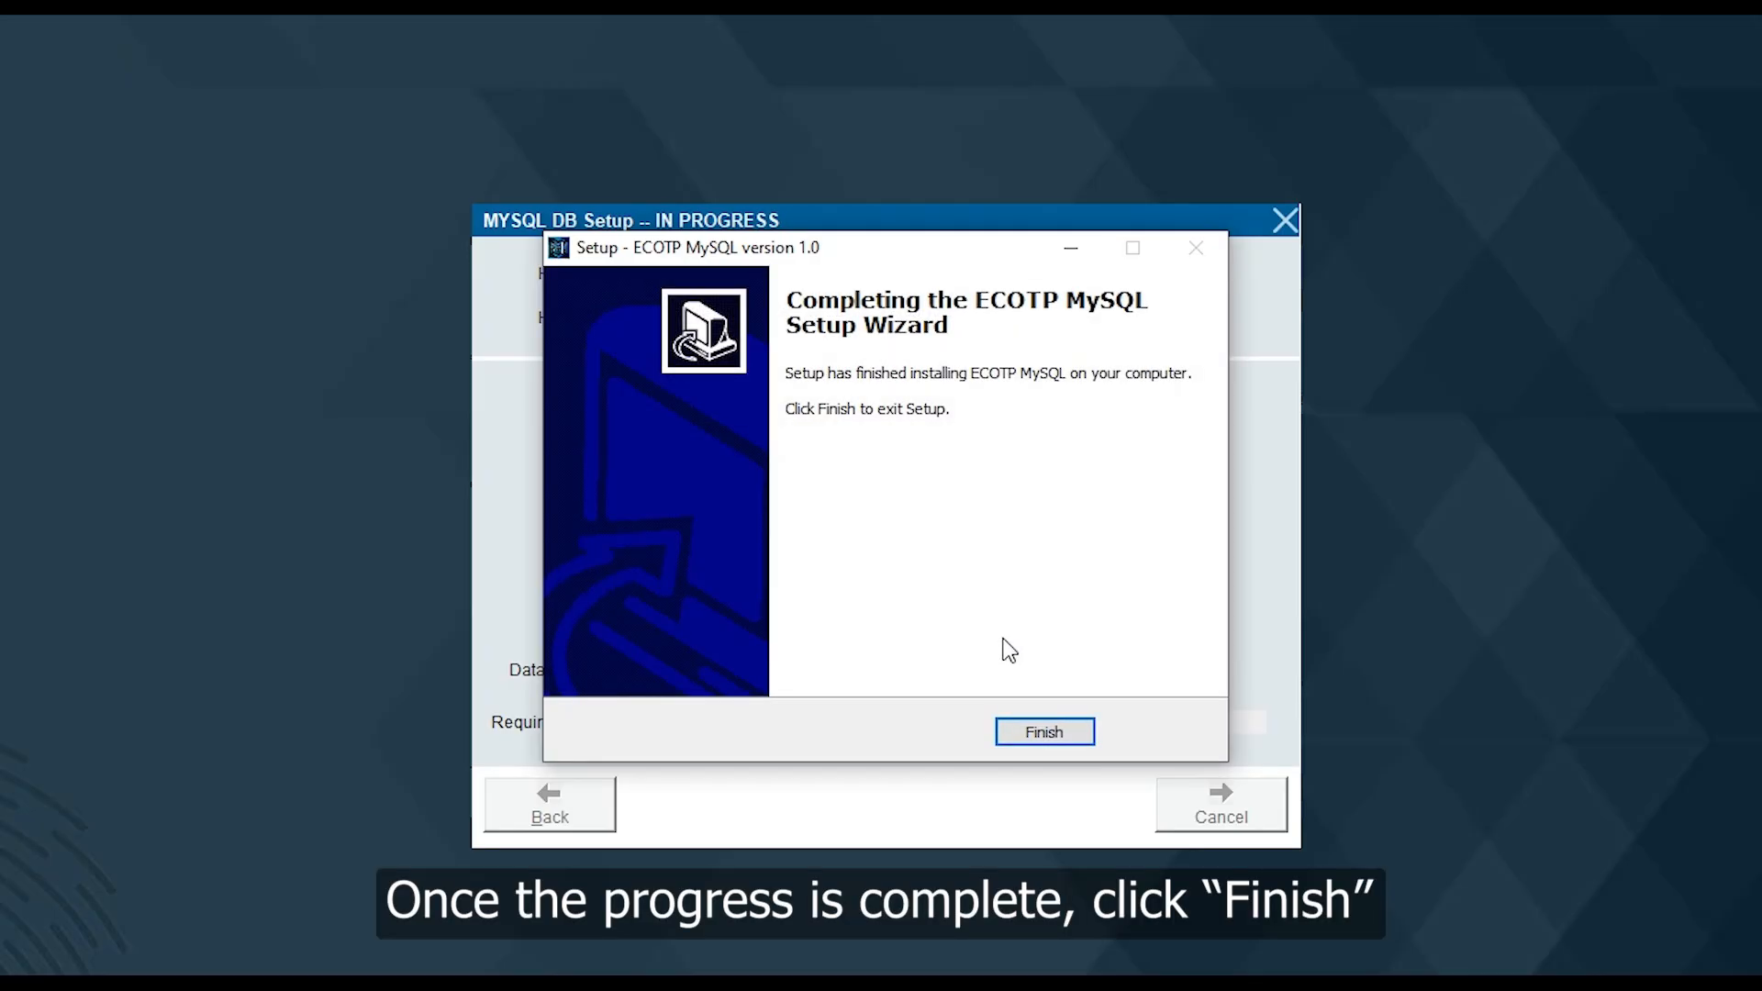
pyautogui.click(1051, 744)
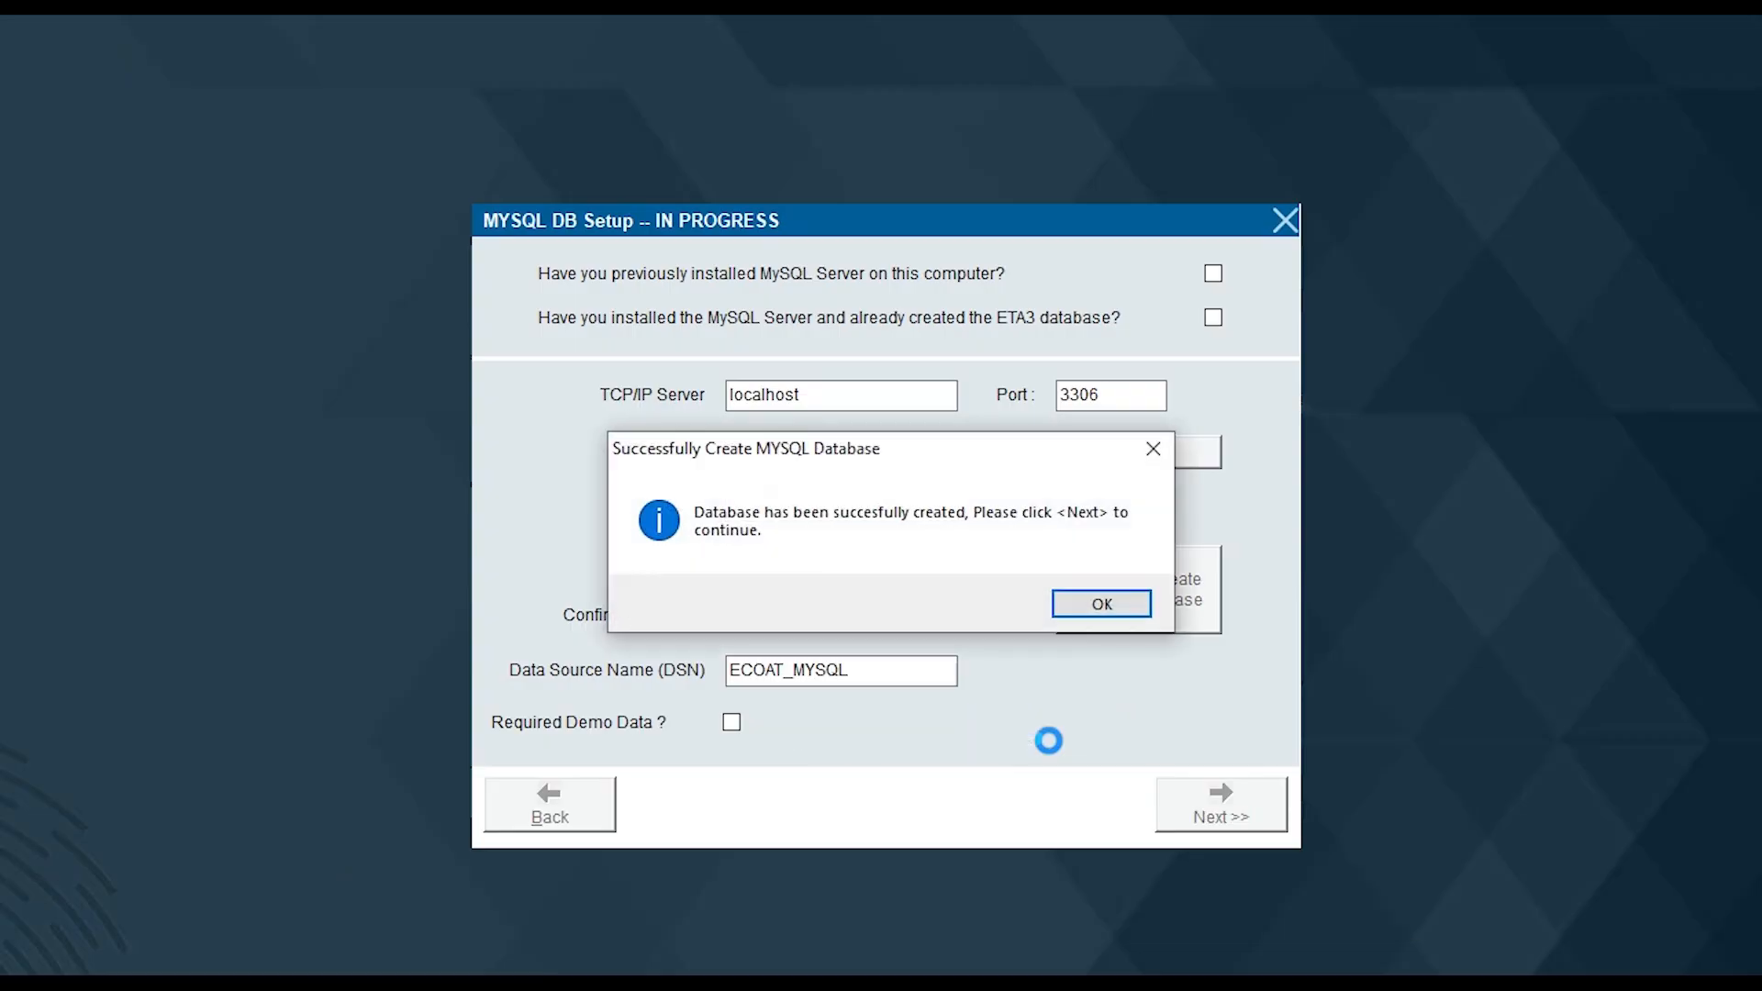
pyautogui.click(1100, 605)
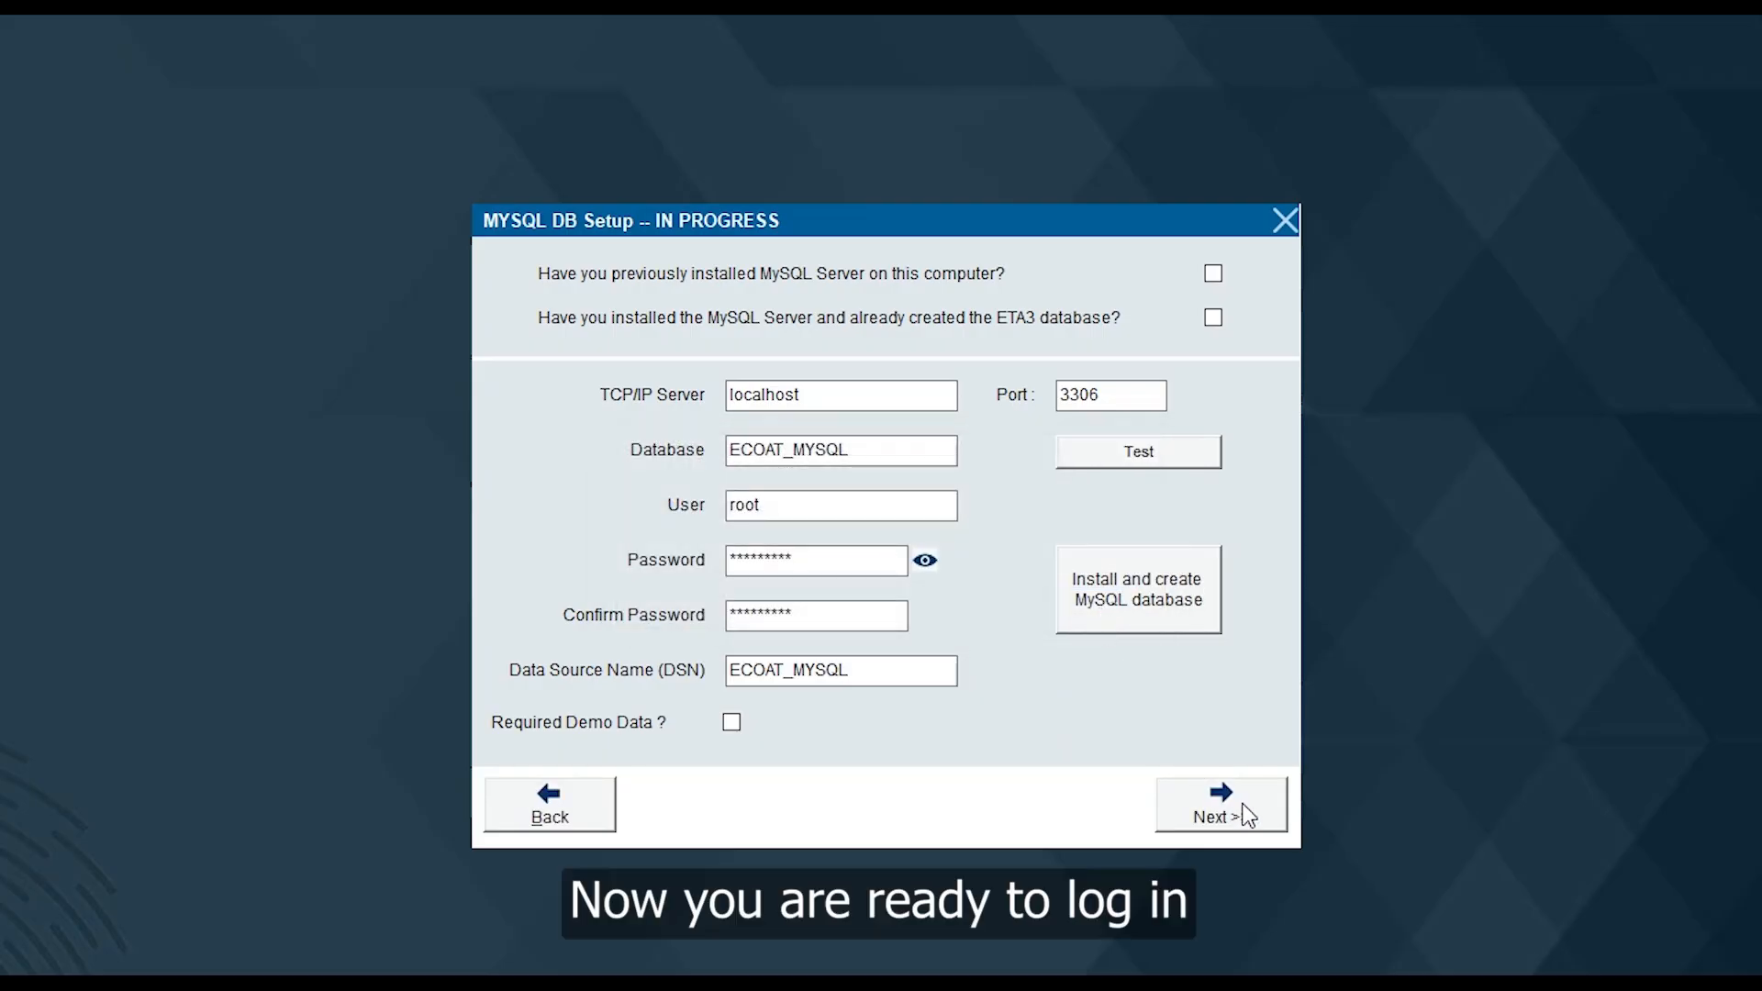
pyautogui.click(1246, 813)
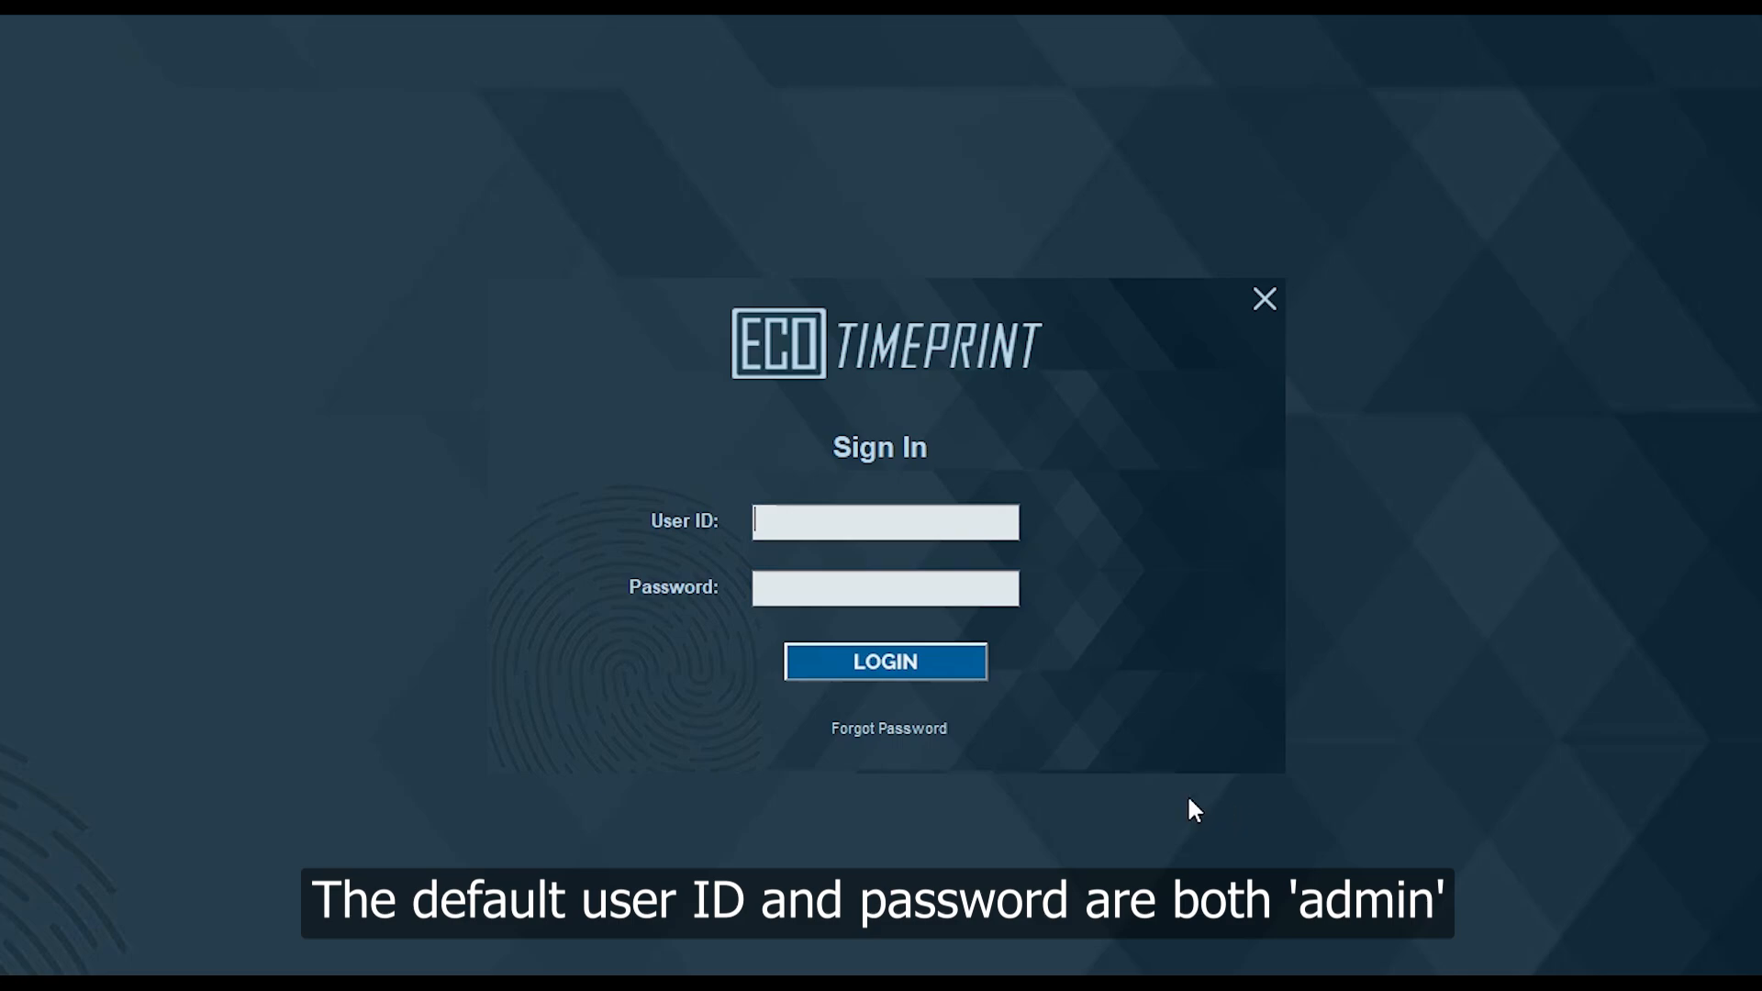
# Log in with the default administrator credentials and enter DEMO COMPANY as the company name
pyautogui.write('admin')
pyautogui.press('Tab')
pyautogui.write('admin')
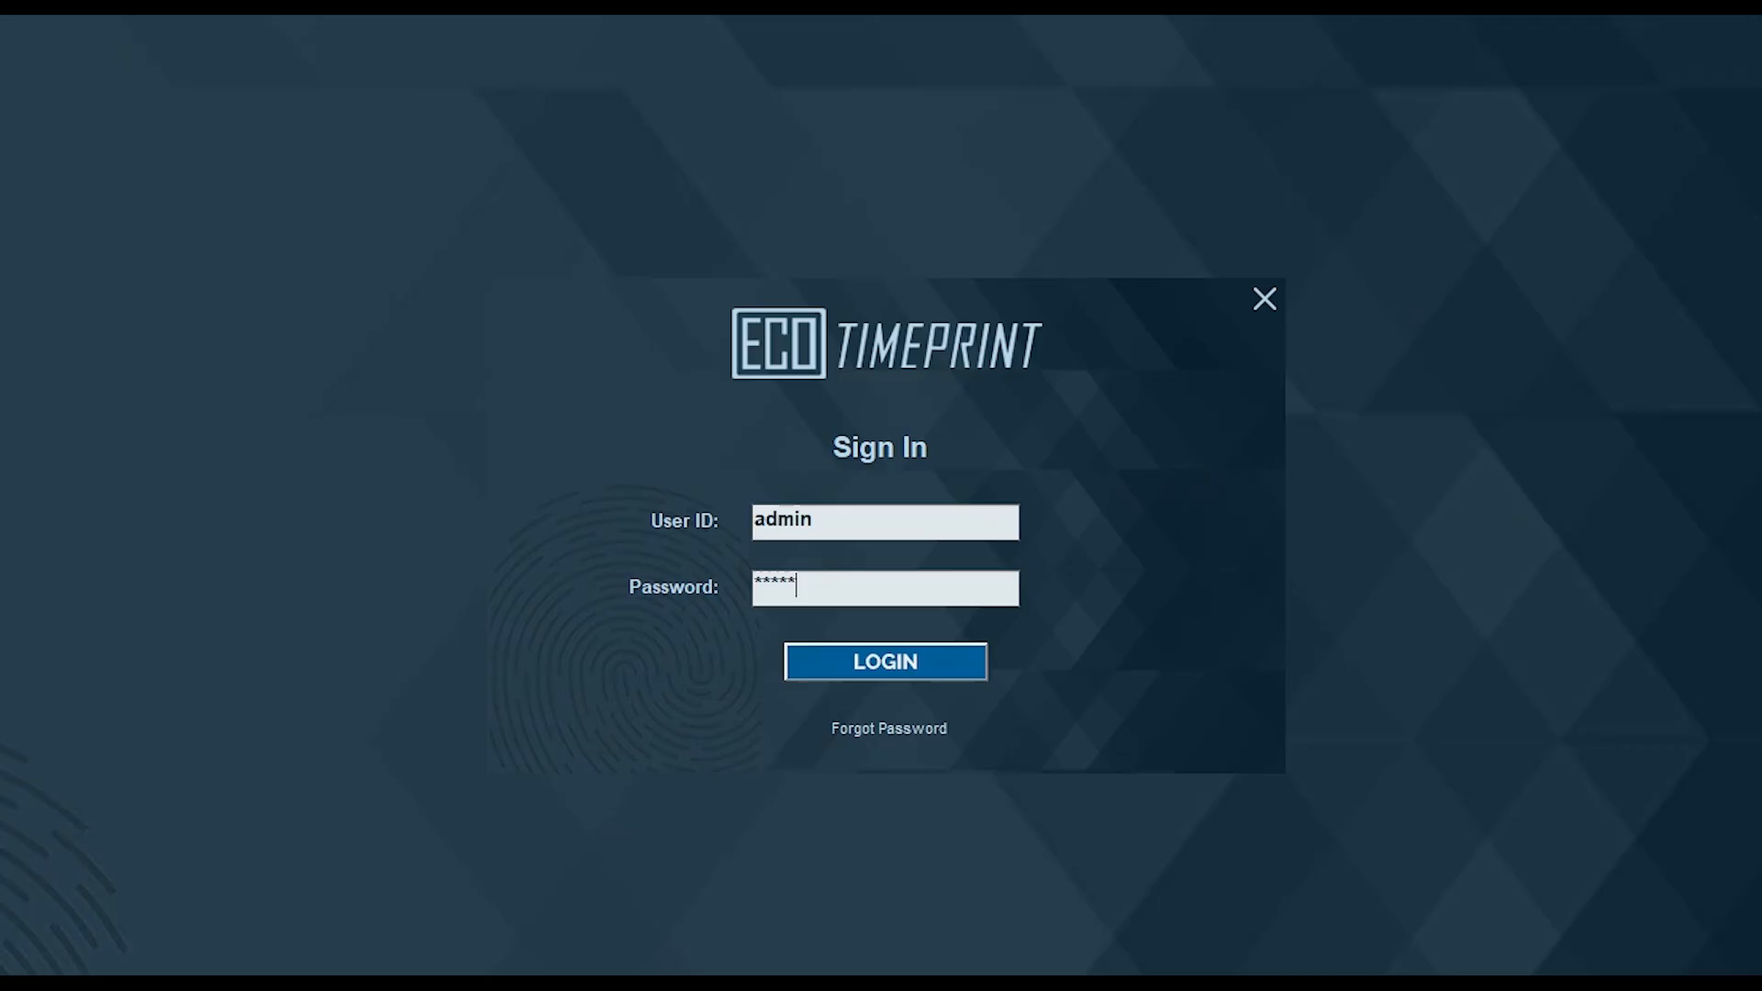
pyautogui.click(968, 668)
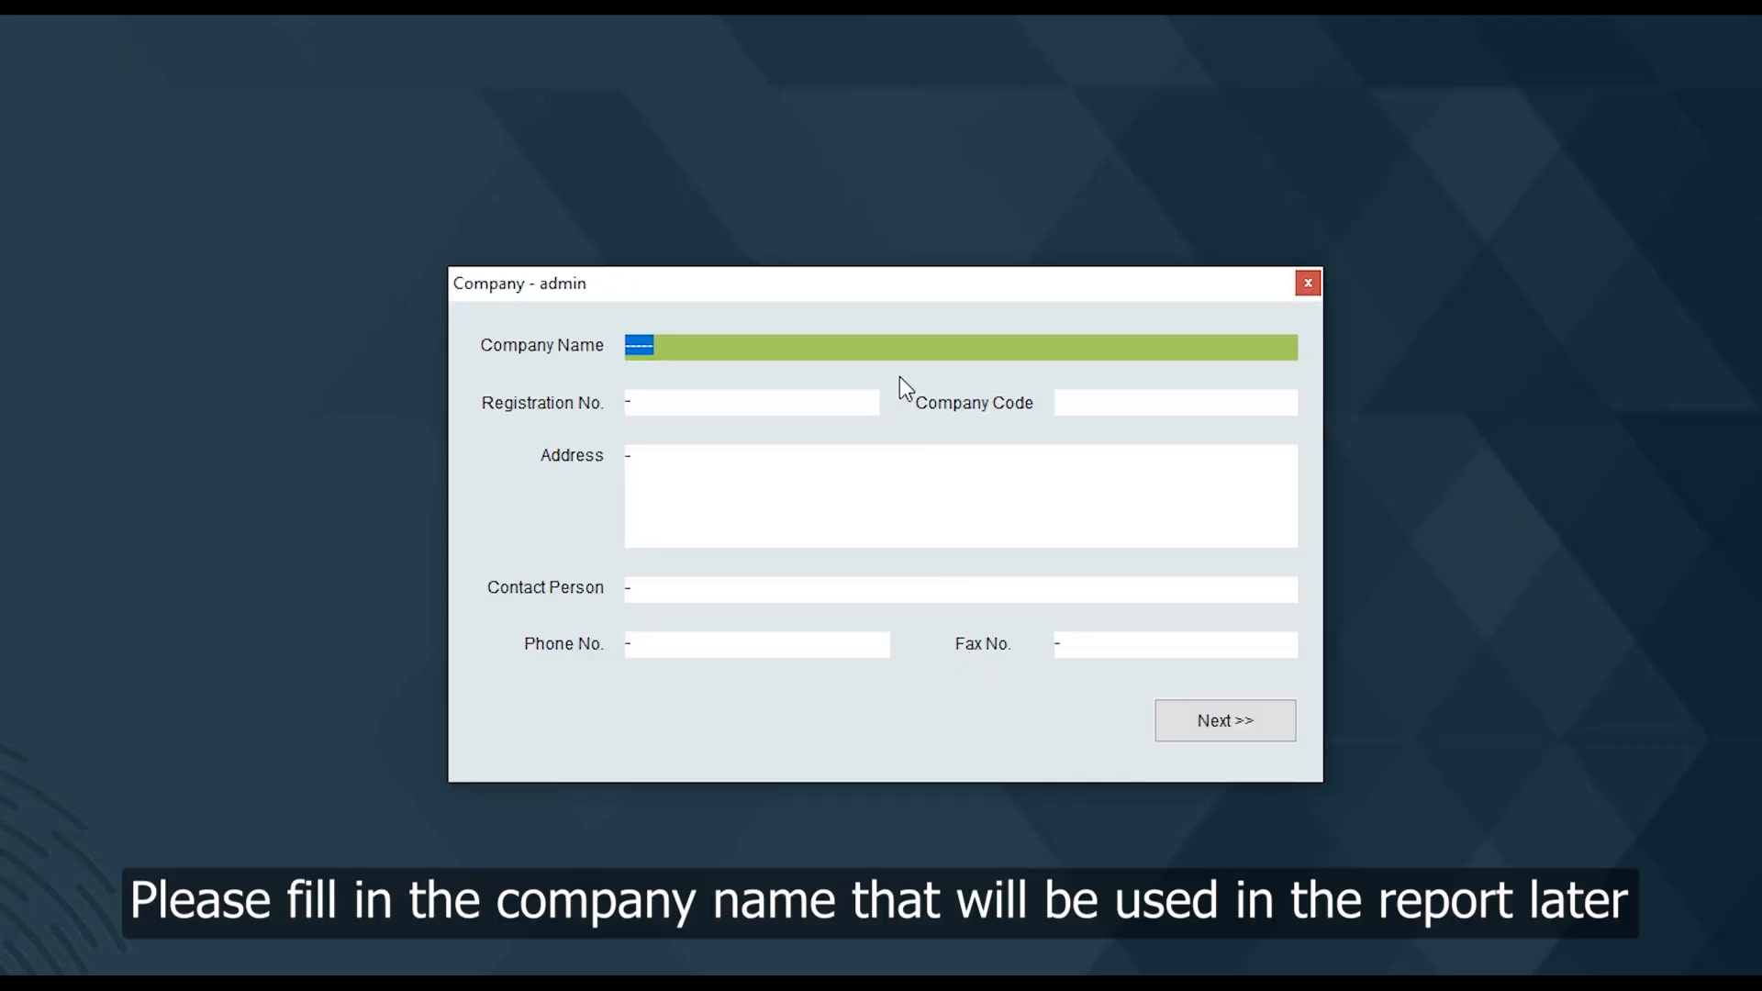
pyautogui.write('DEMO COMPANY')
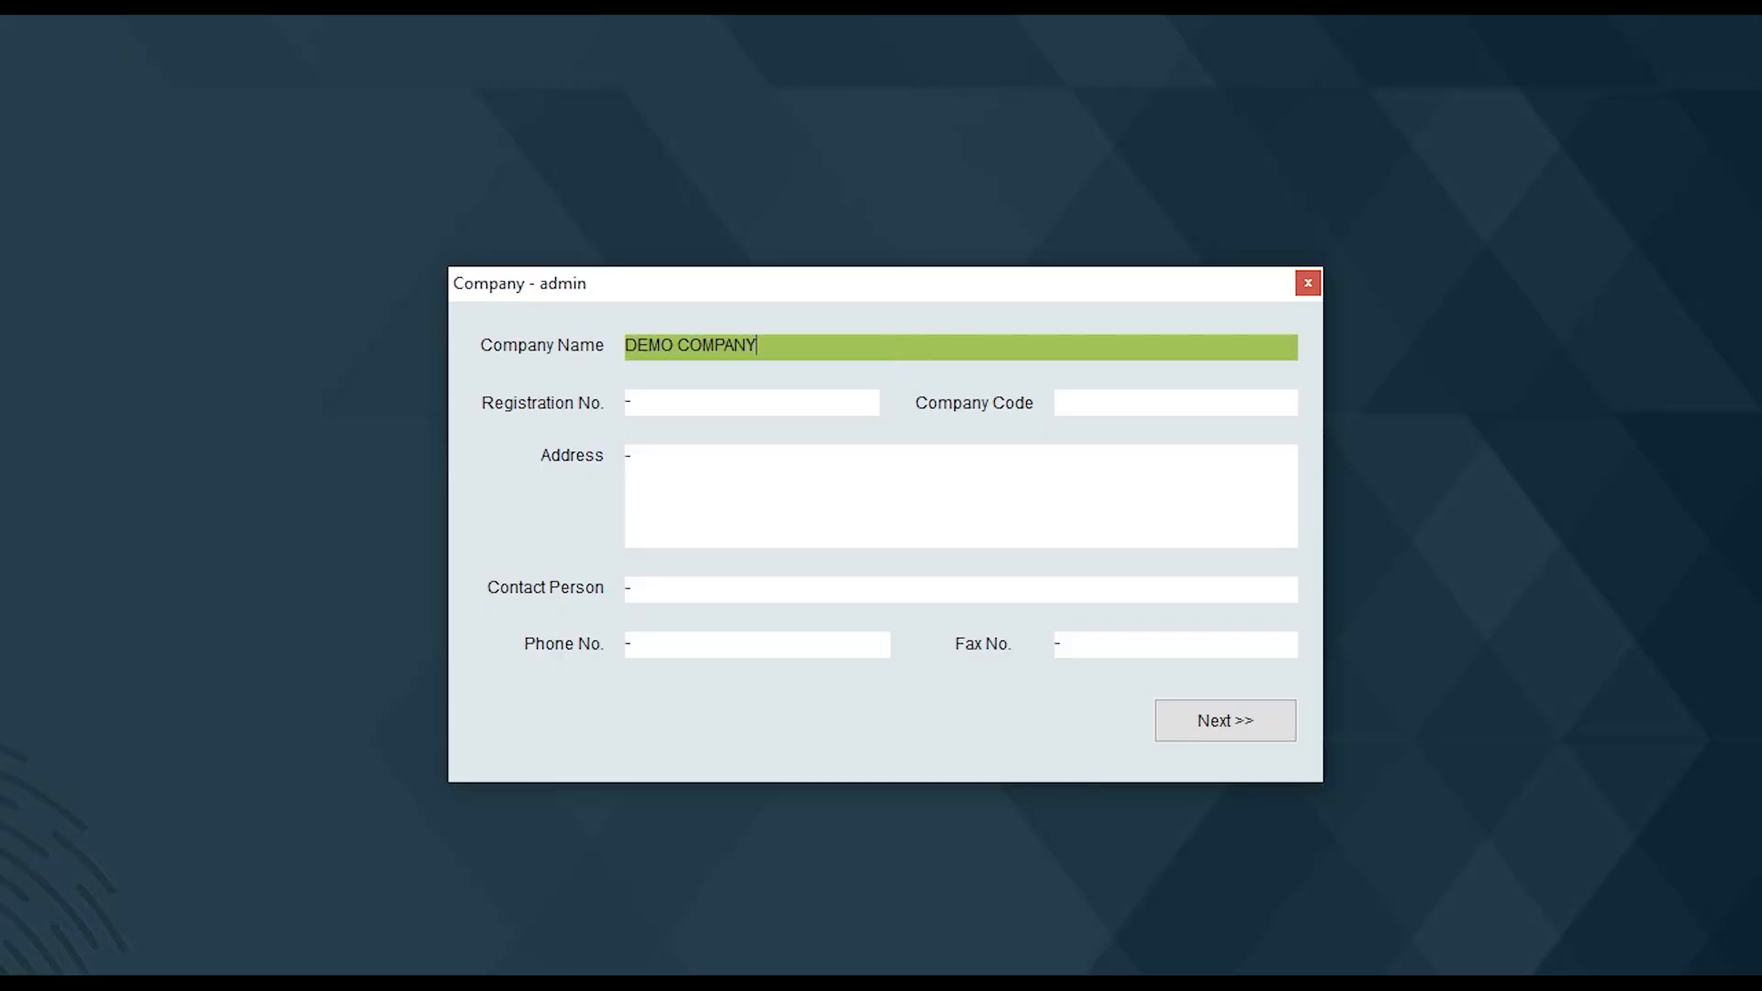
pyautogui.click(1222, 722)
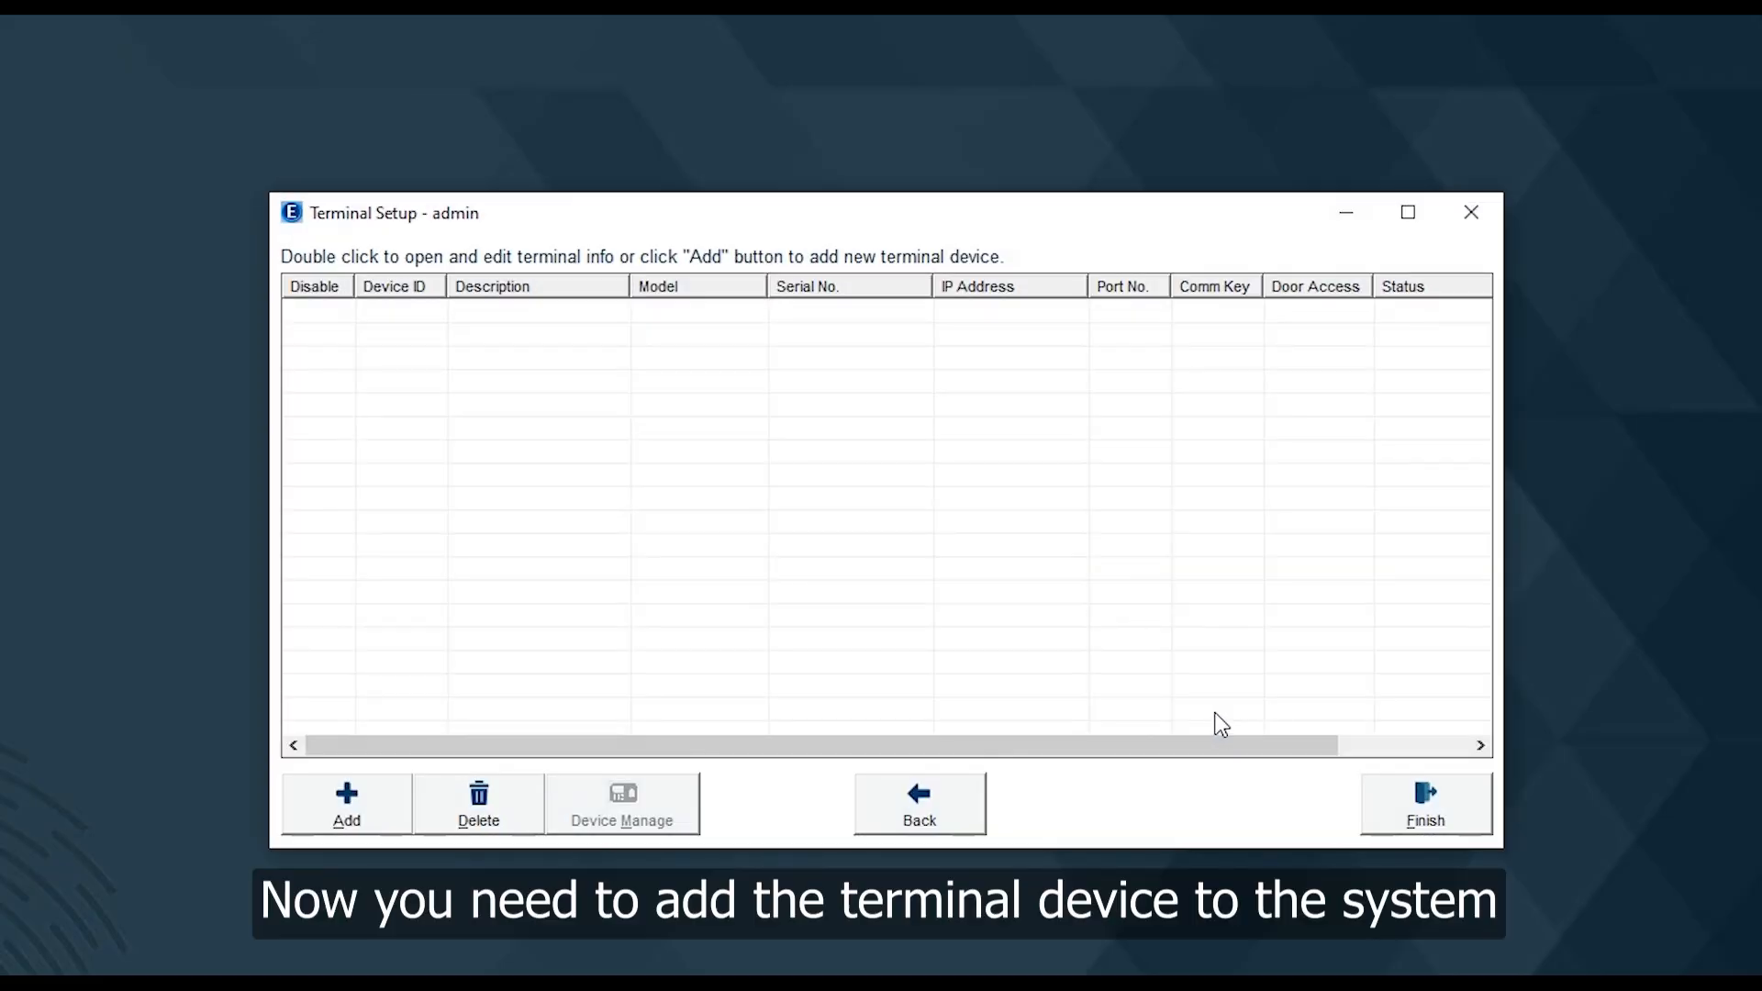
# Add a terminal from the empty Terminal Setup list to bring up the Add Device choices
pyautogui.click(347, 806)
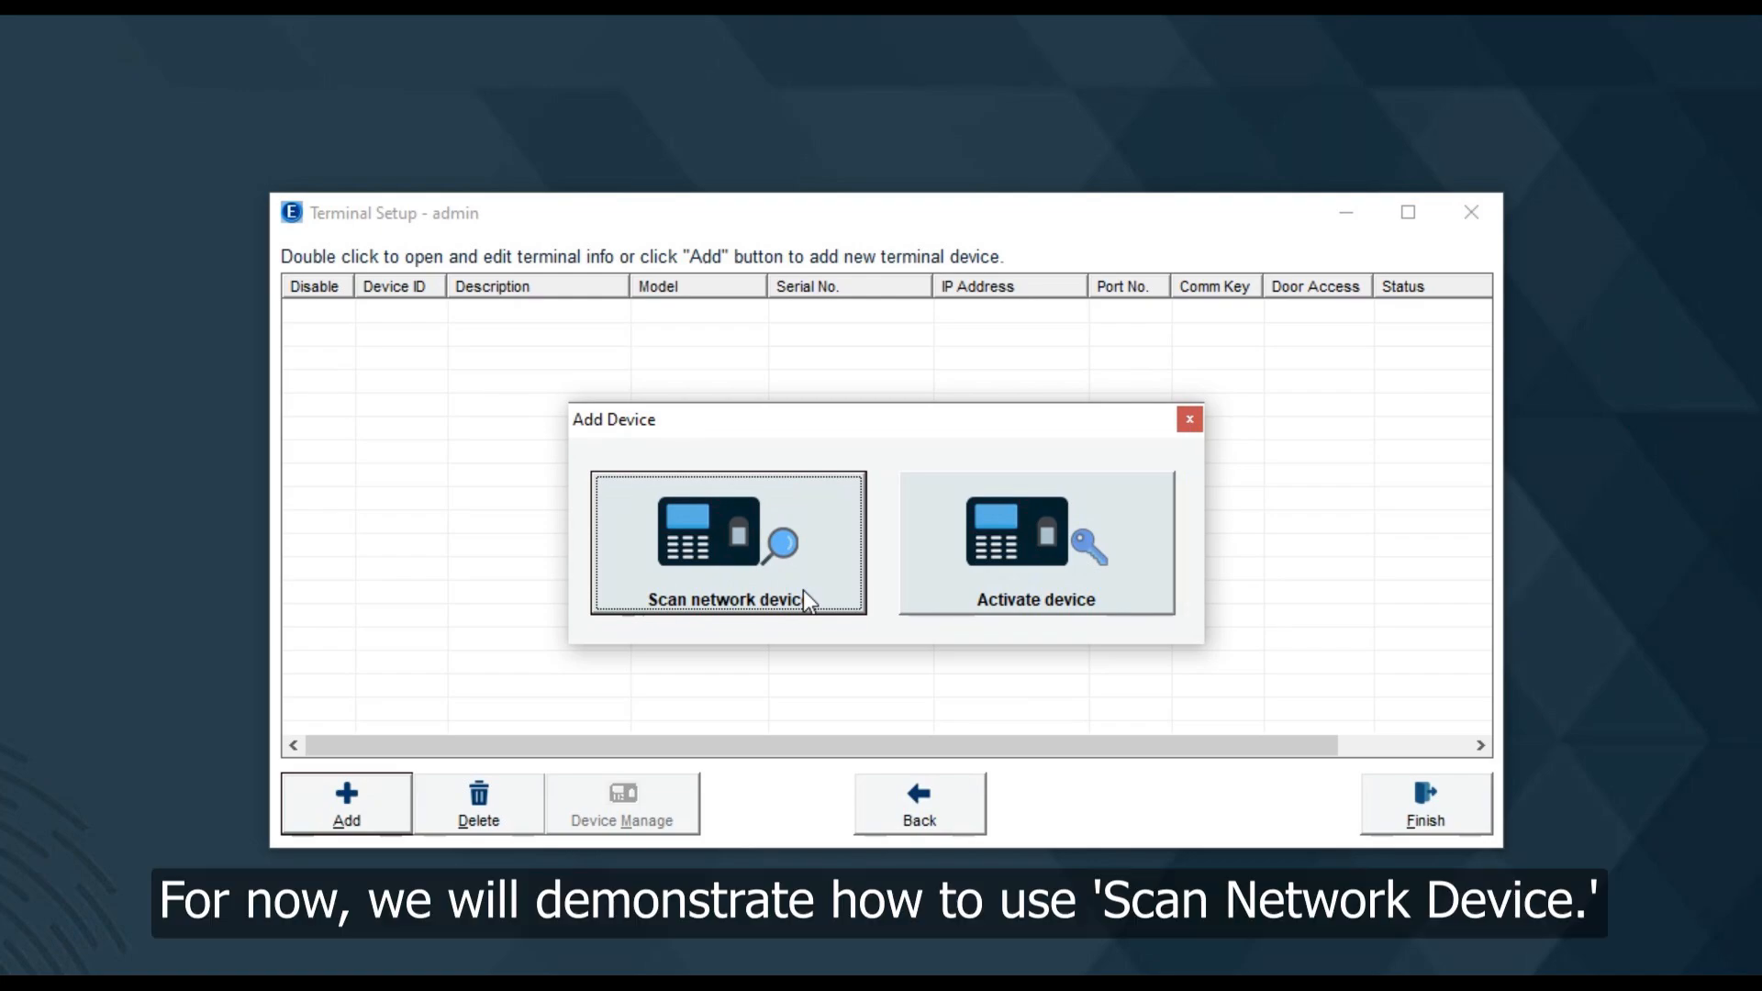
# Deep-scan IP range 192.168.1.241–241, select the found SMART FACE terminal, and begin activating it
pyautogui.click(808, 601)
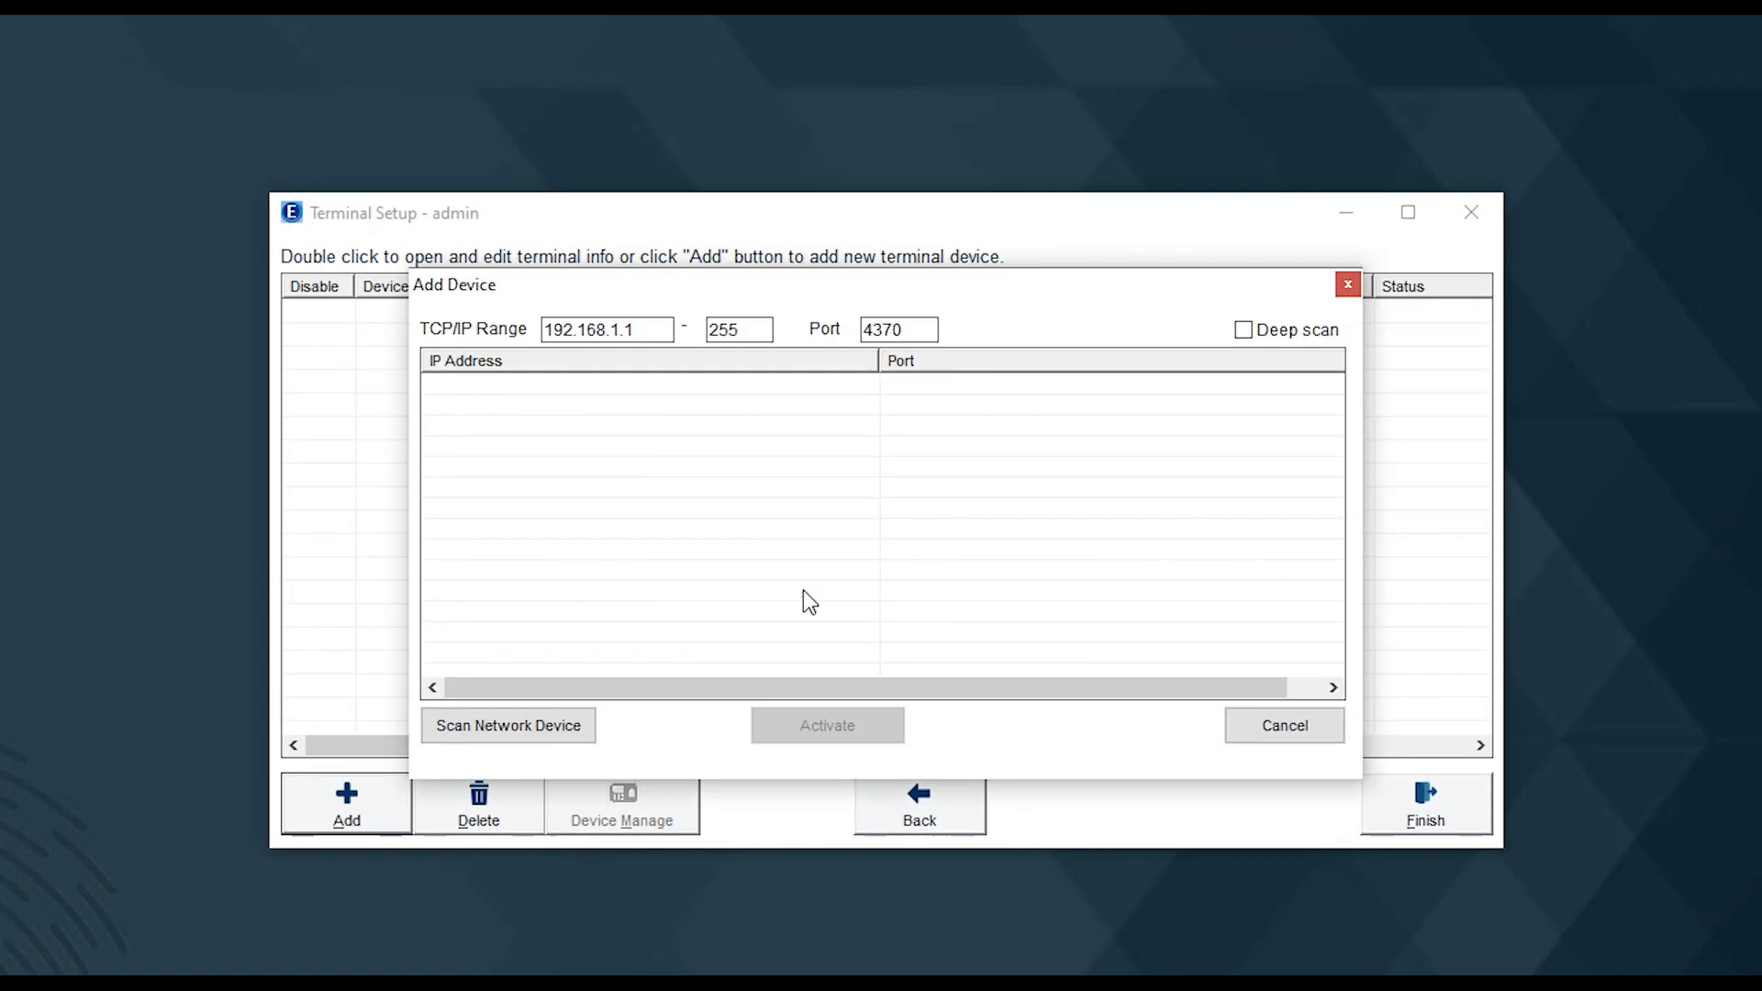
pyautogui.doubleClick(643, 333)
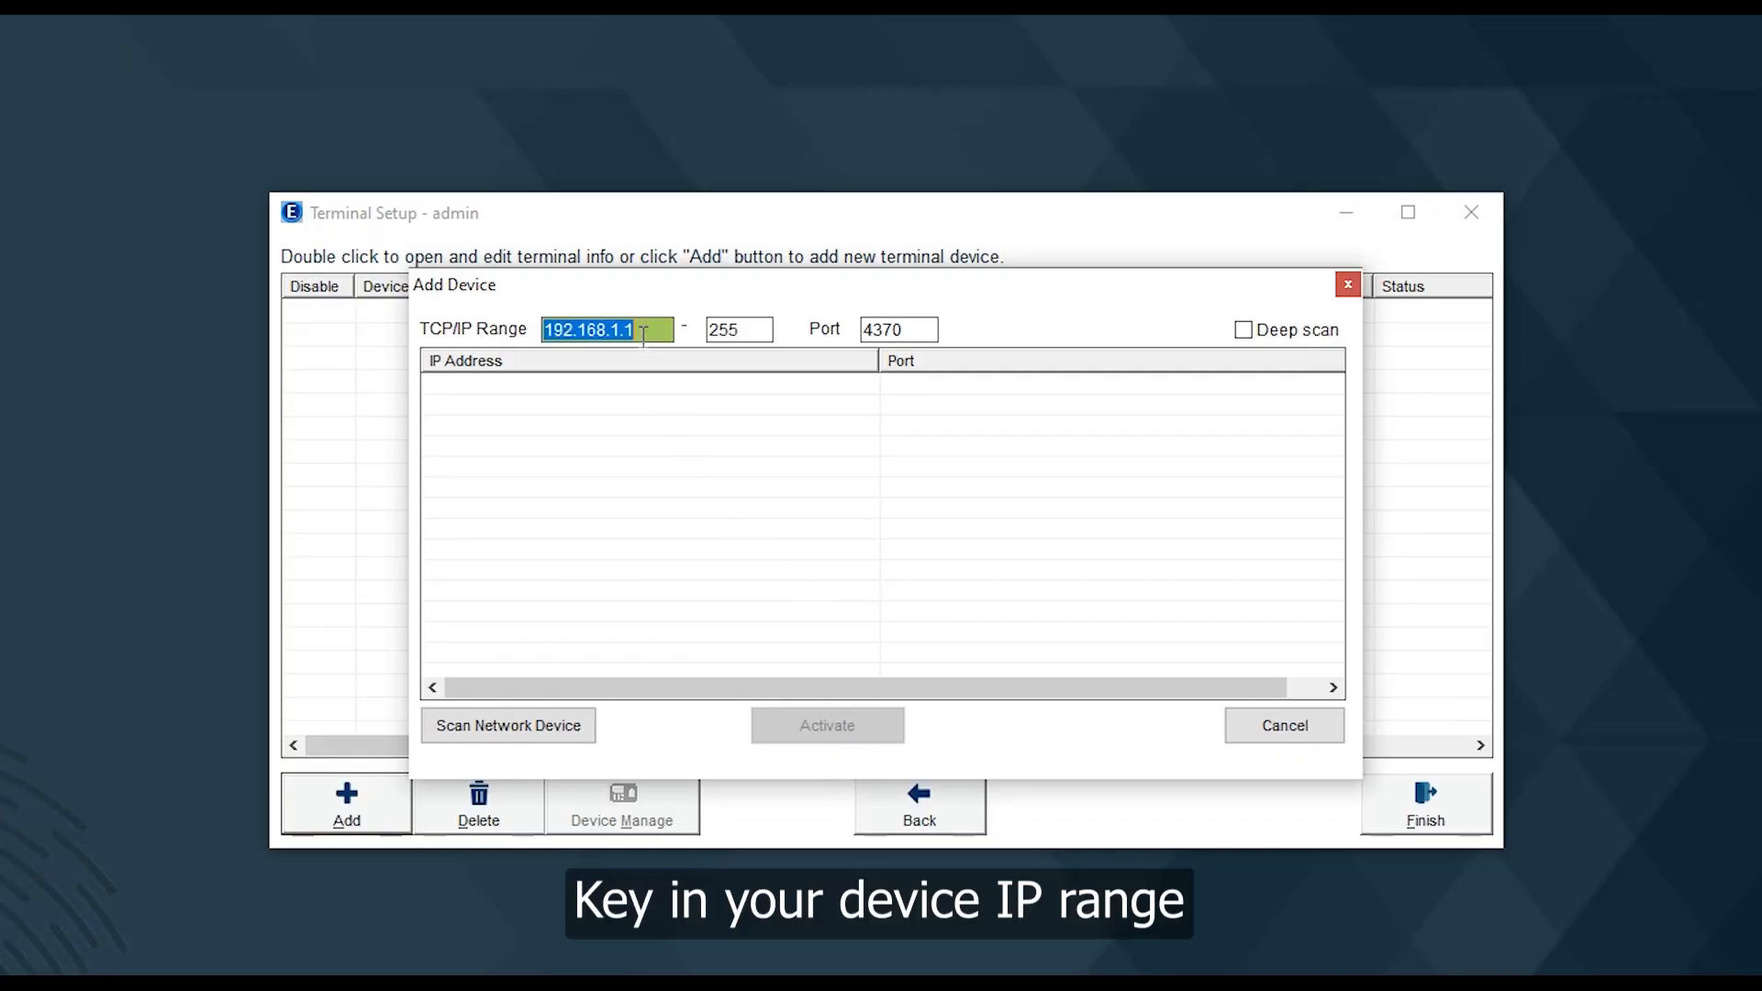
pyautogui.write('241')
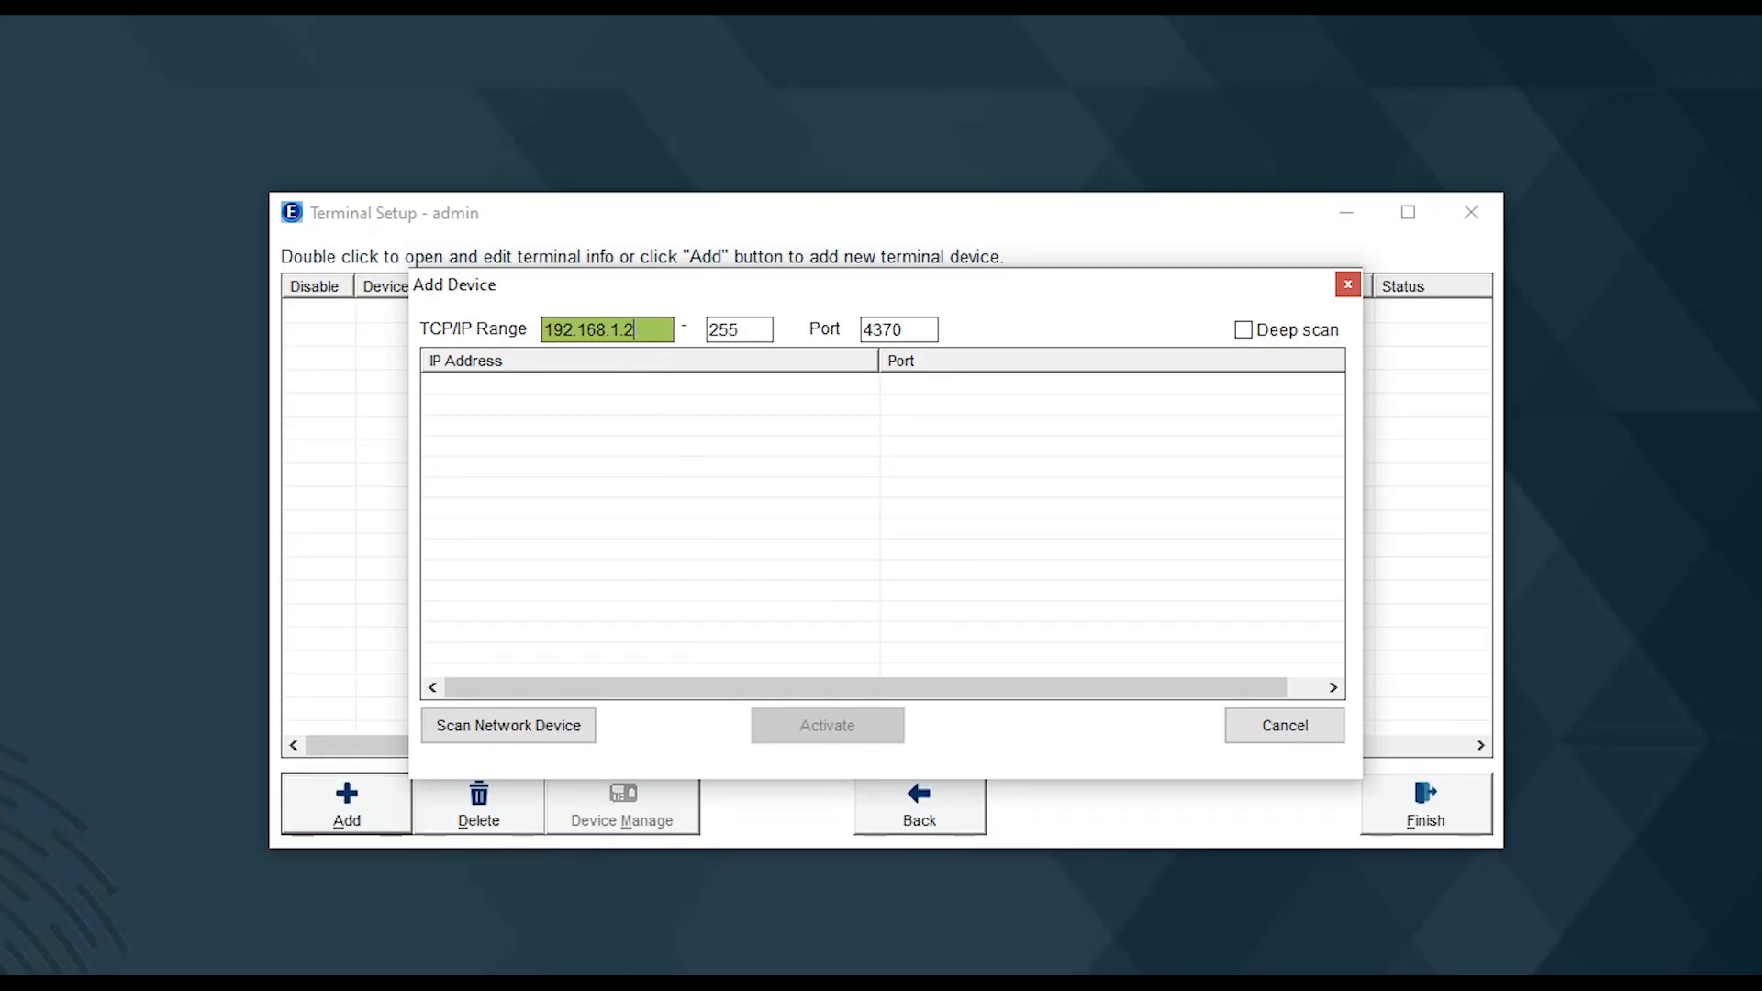
pyautogui.doubleClick(746, 321)
pyautogui.write('241')
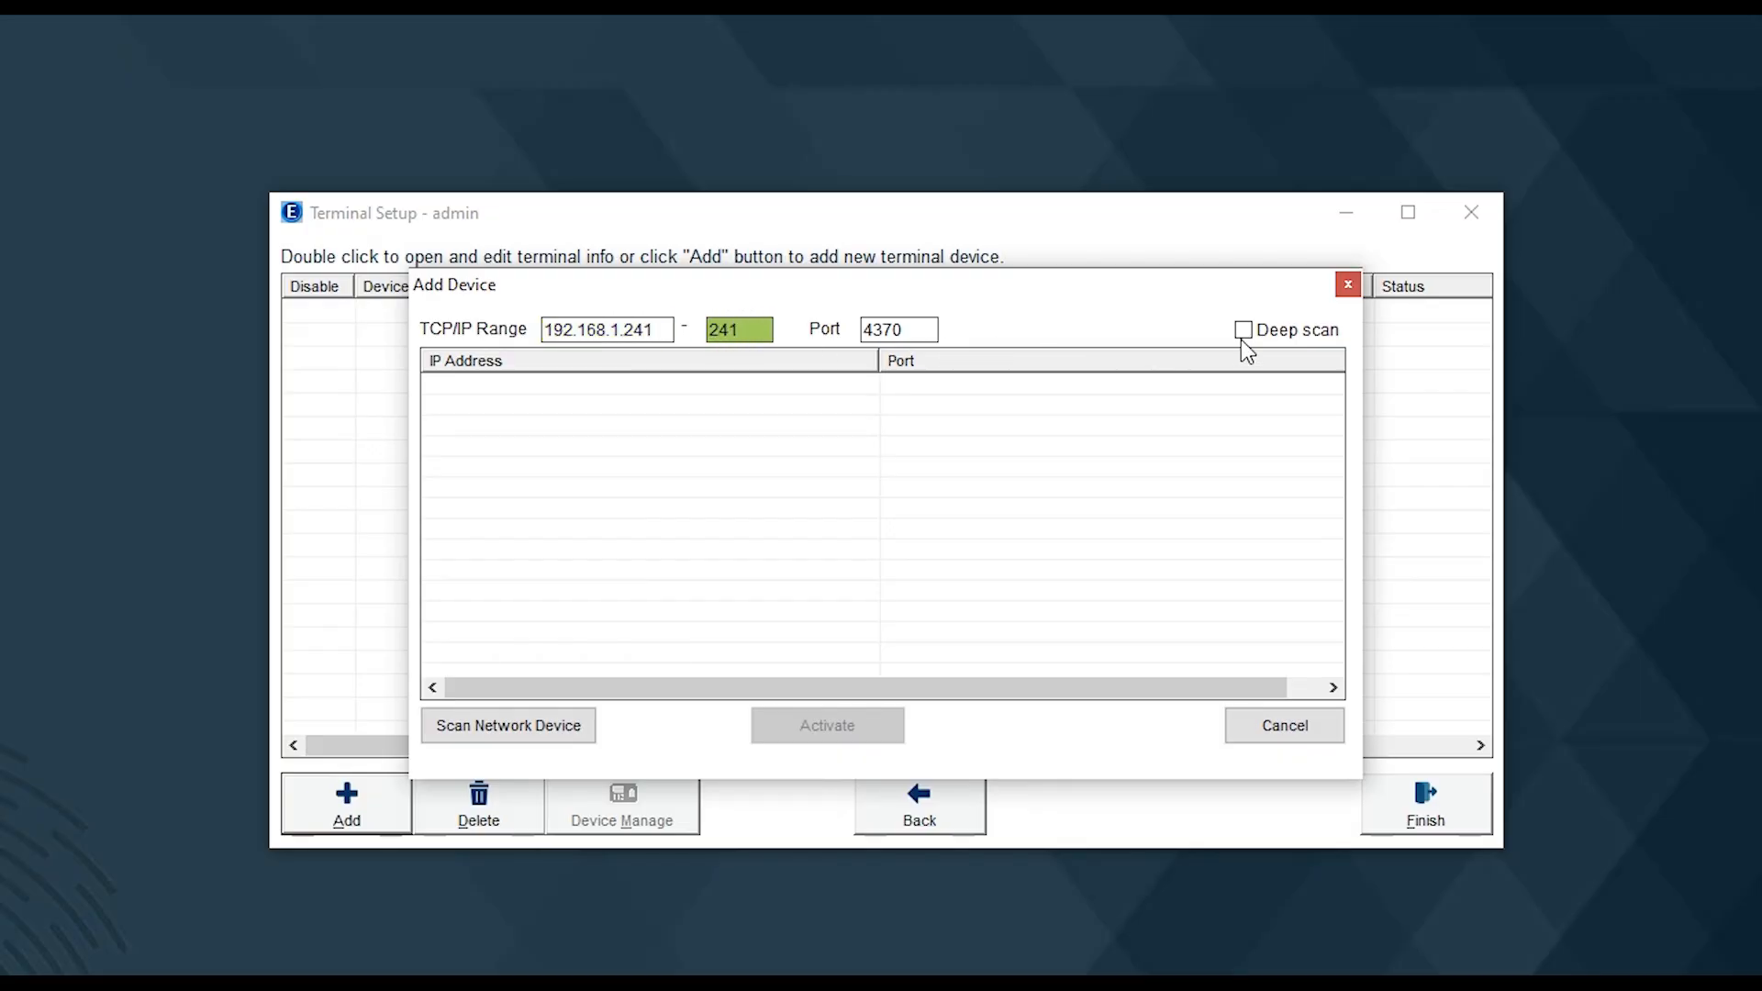
pyautogui.click(1243, 330)
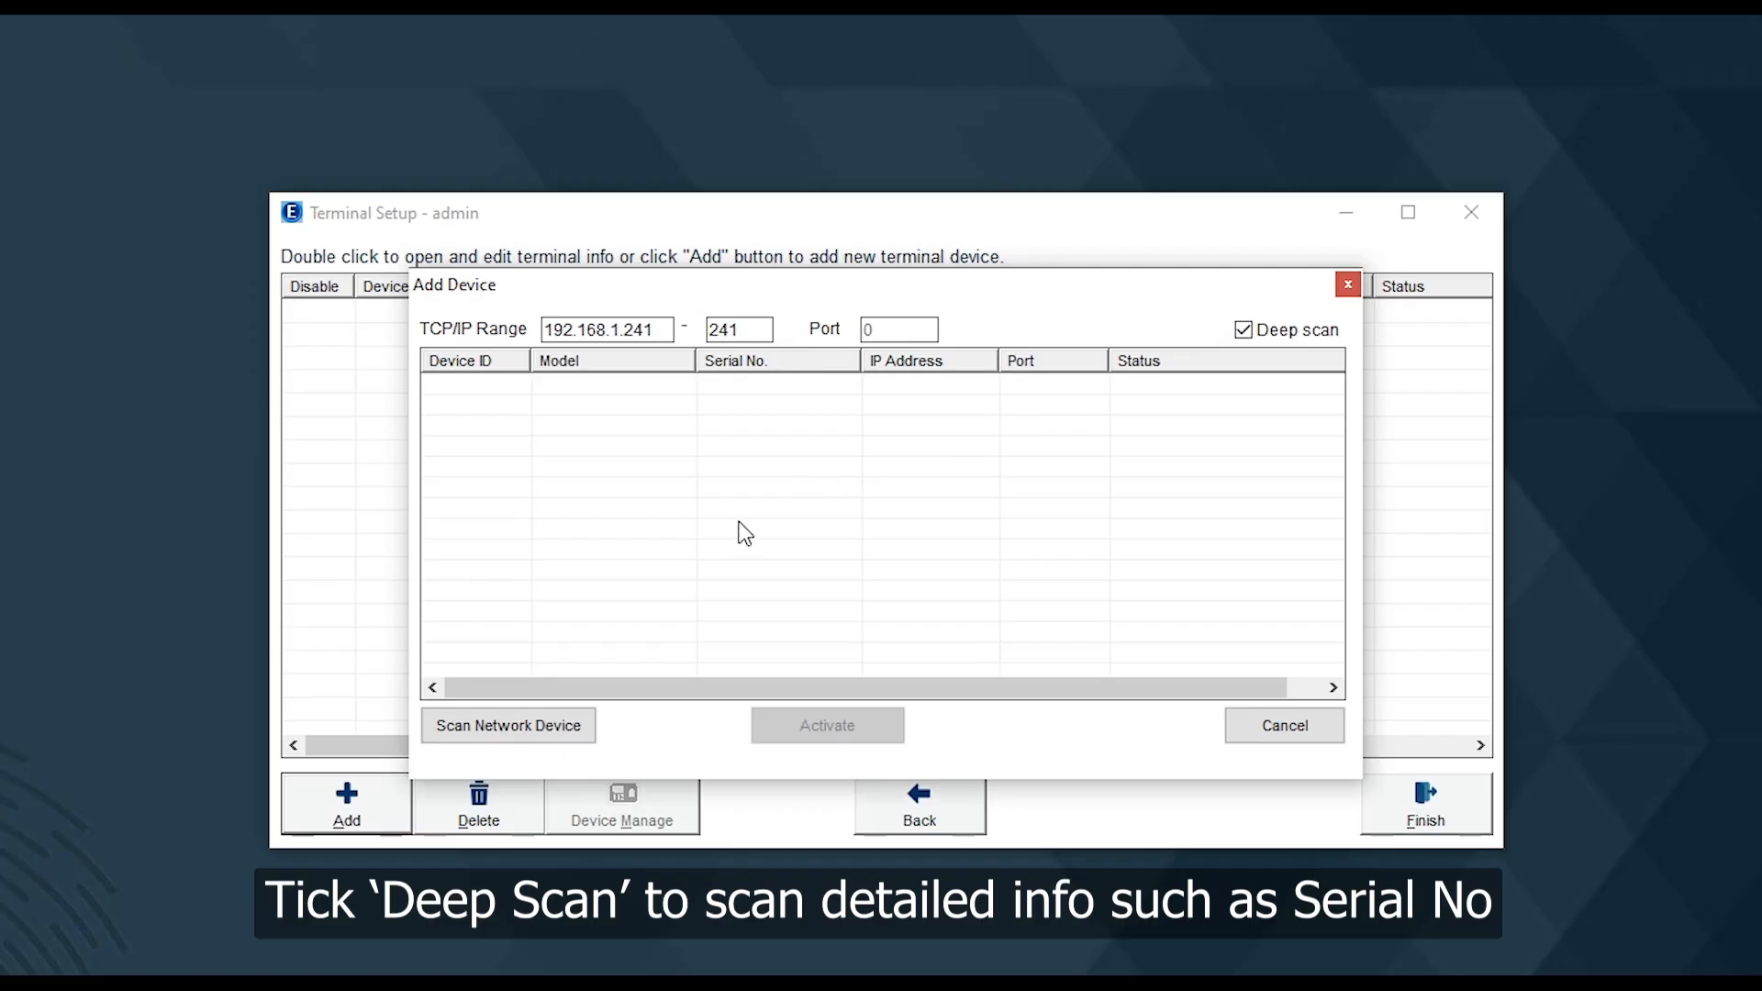
pyautogui.click(498, 729)
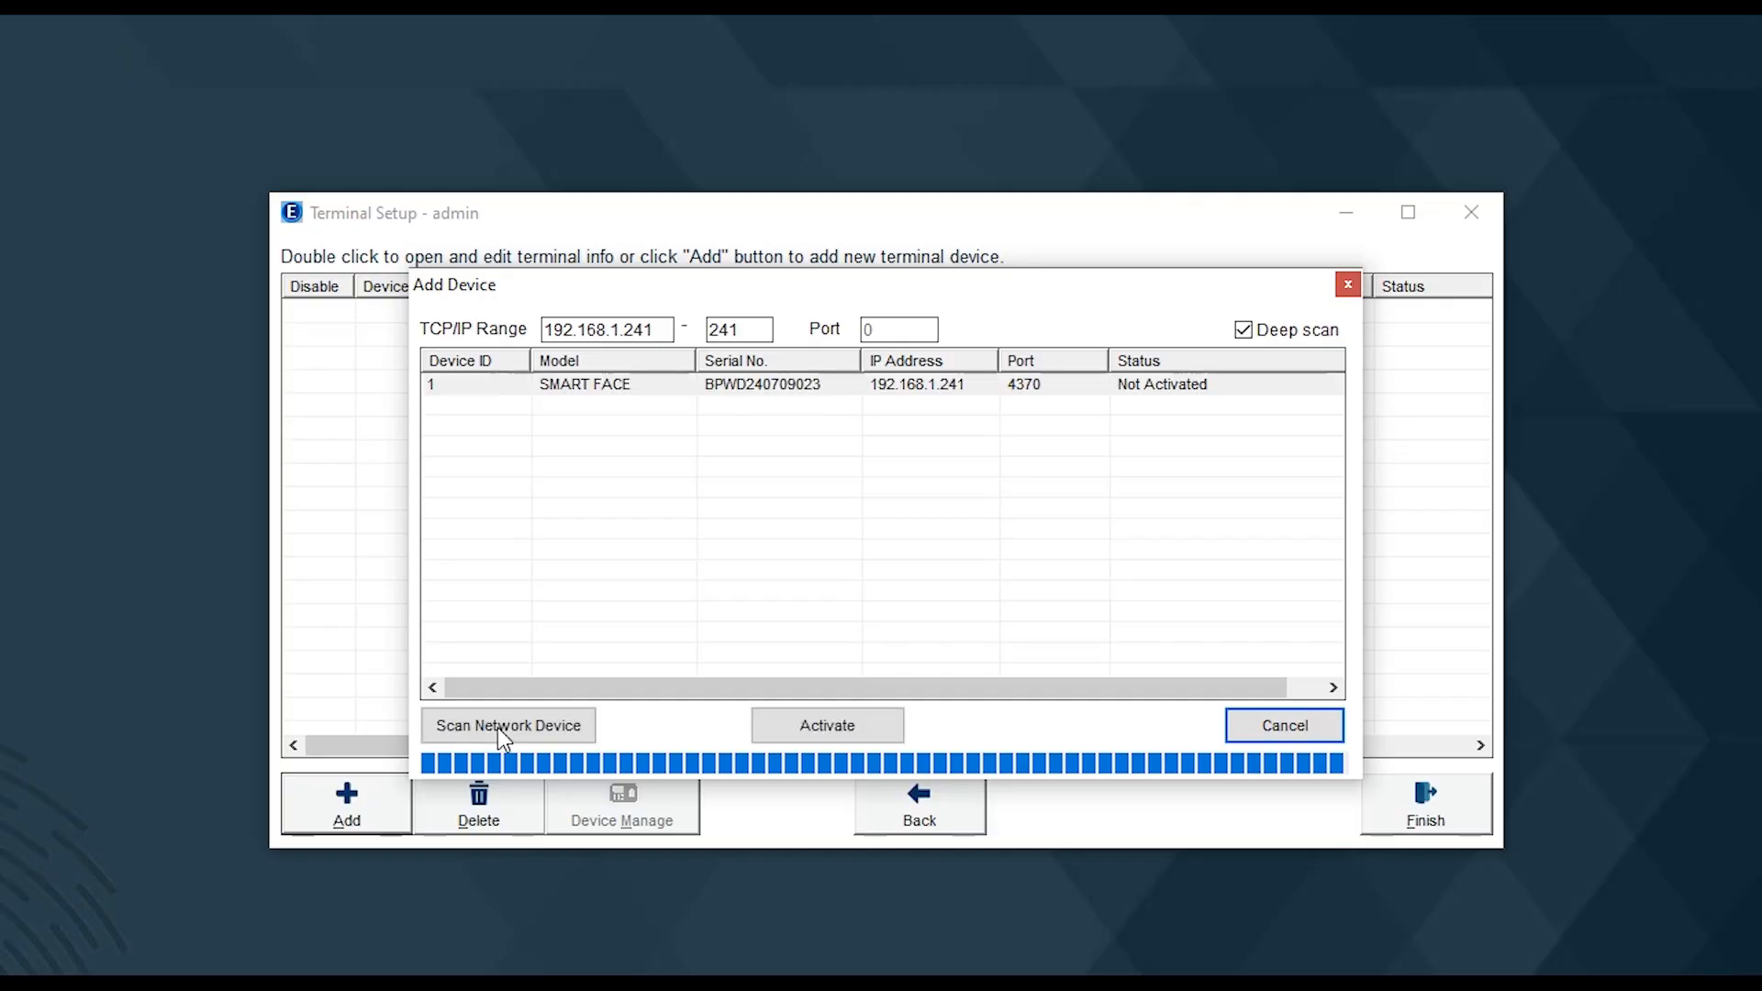
pyautogui.click(685, 389)
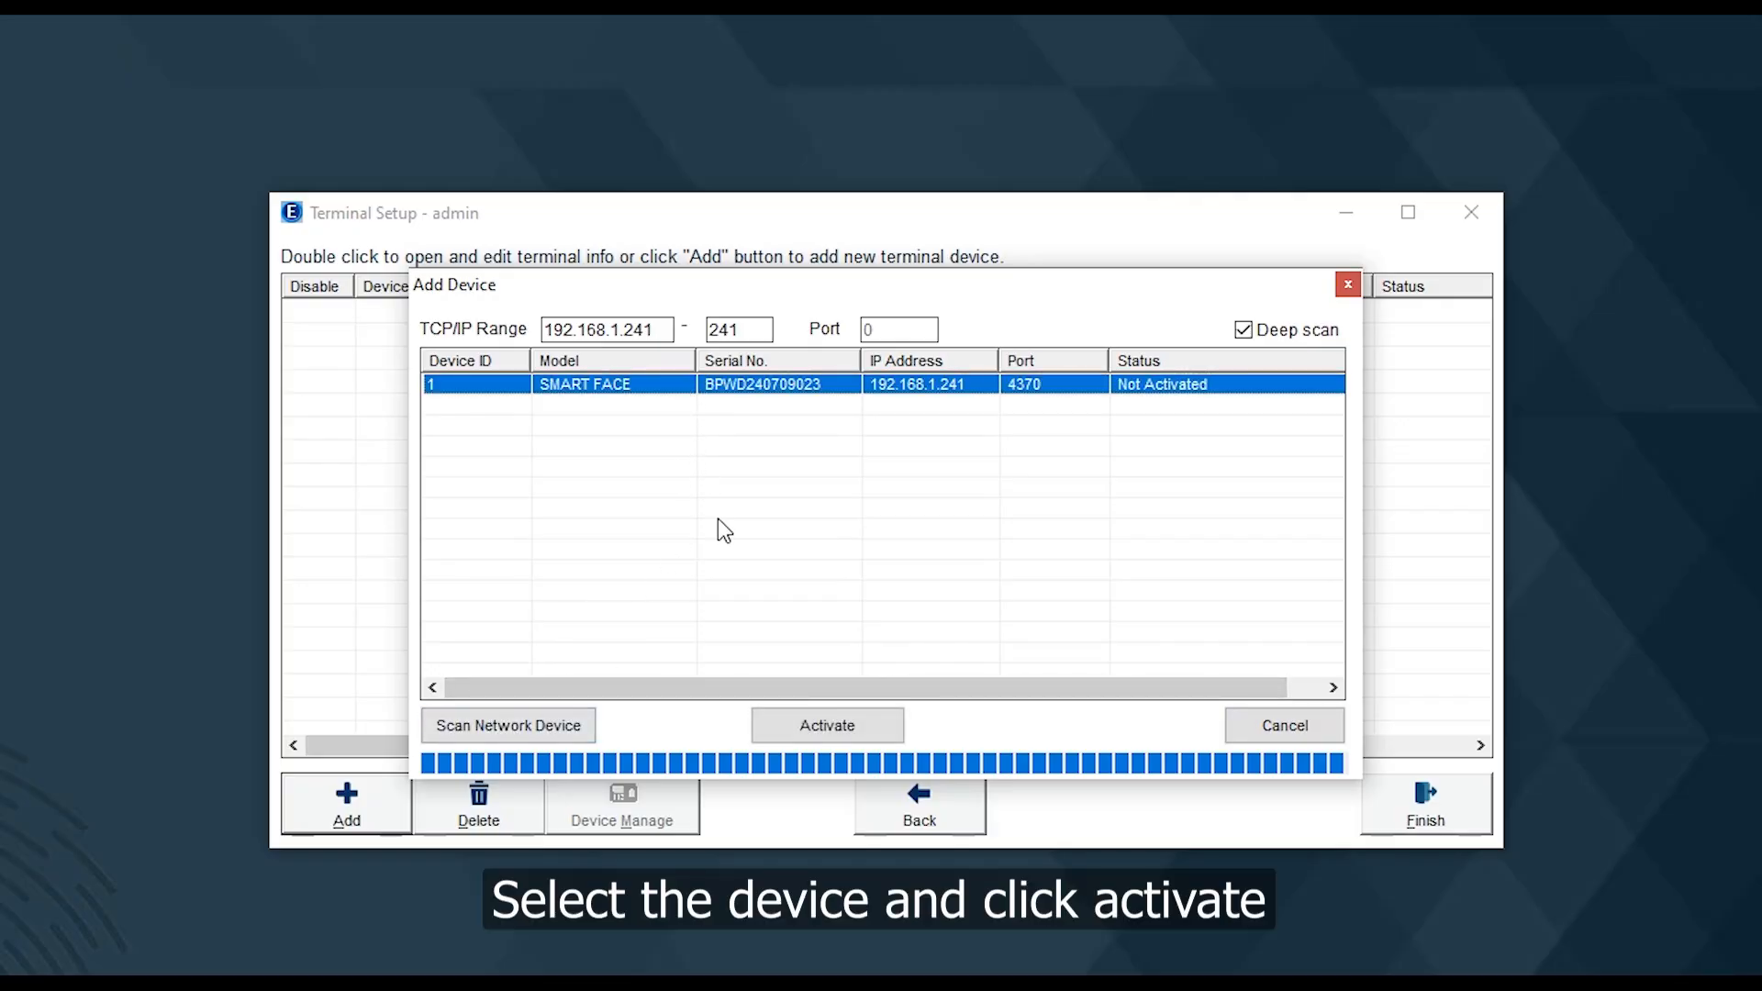
pyautogui.click(798, 724)
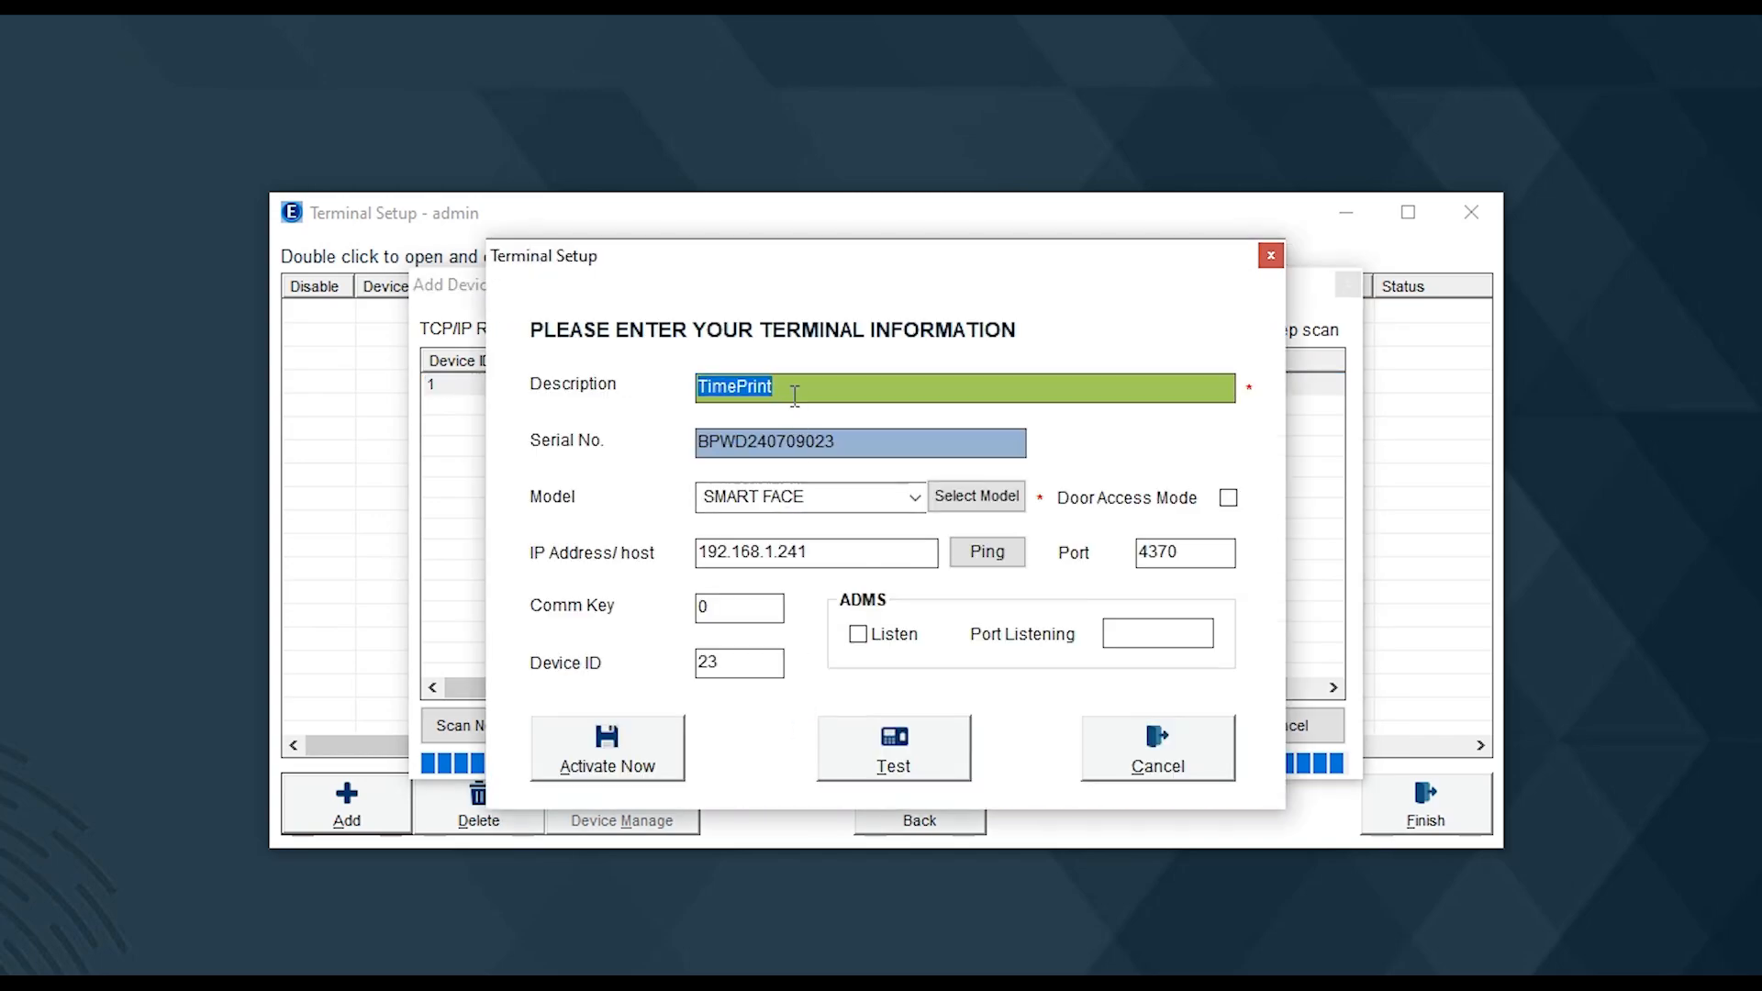
# Activate the SMART FACE terminal with description 'Office' and return to the terminal list
pyautogui.write('Office')
pyautogui.click(675, 761)
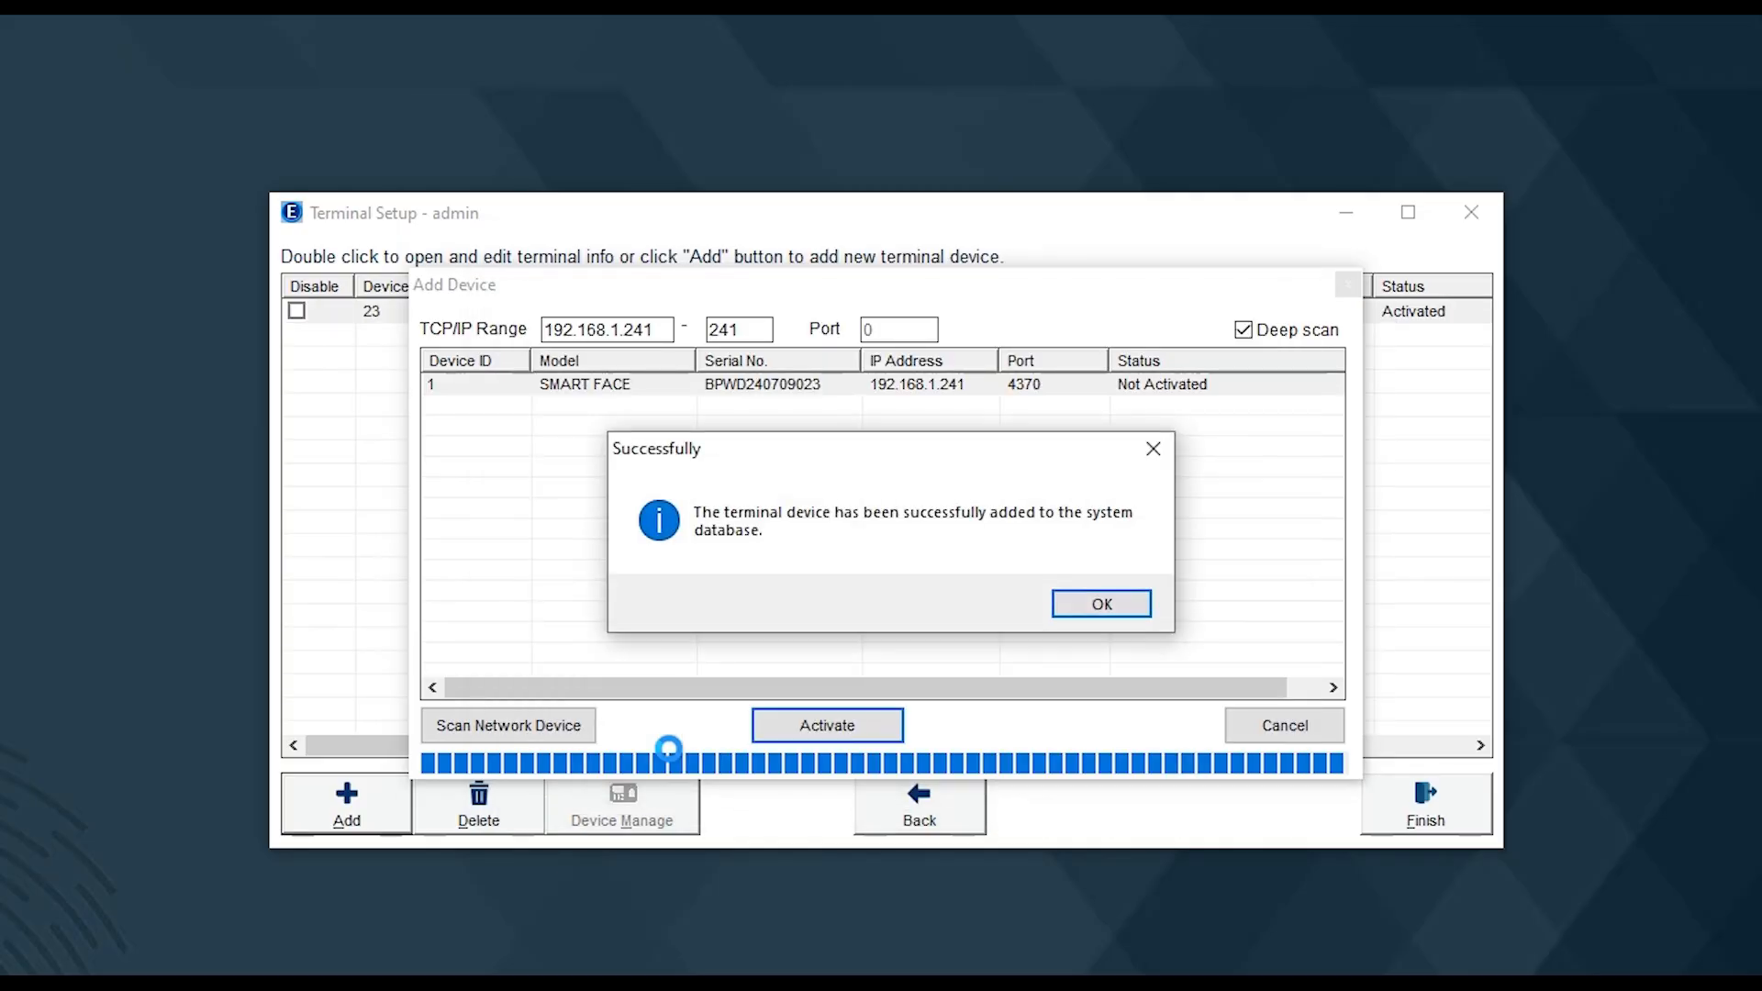
pyautogui.click(1095, 608)
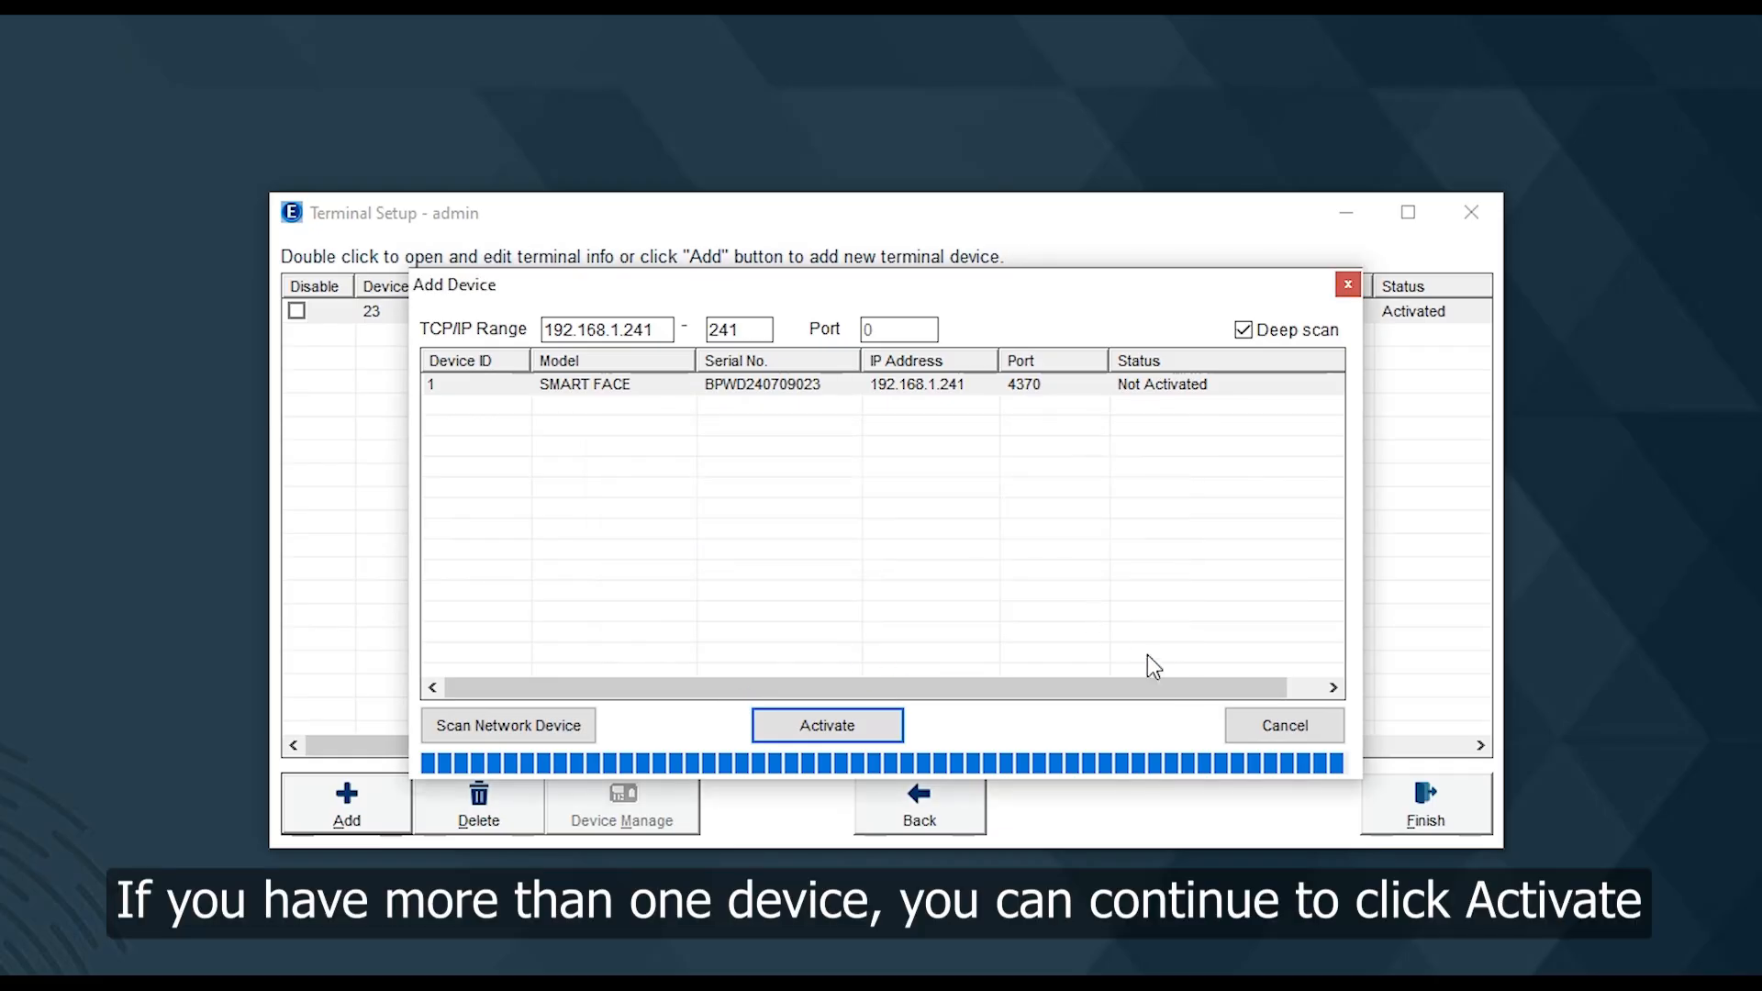
pyautogui.click(1251, 729)
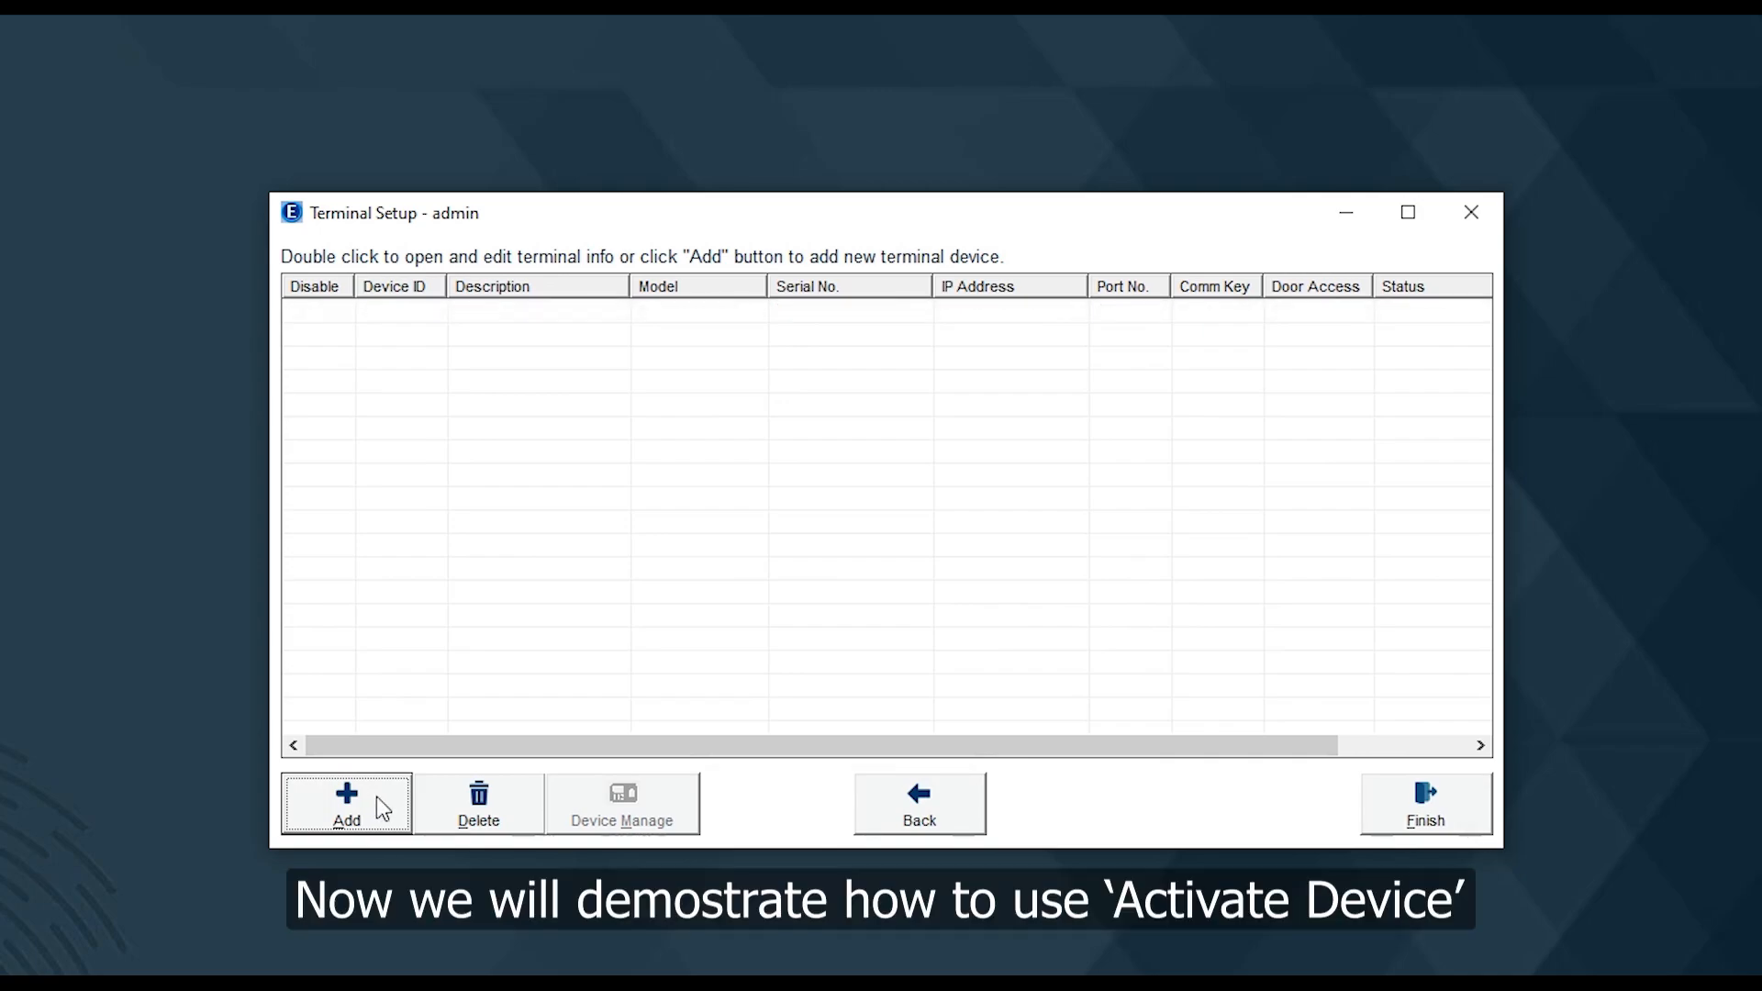
pyautogui.click(376, 797)
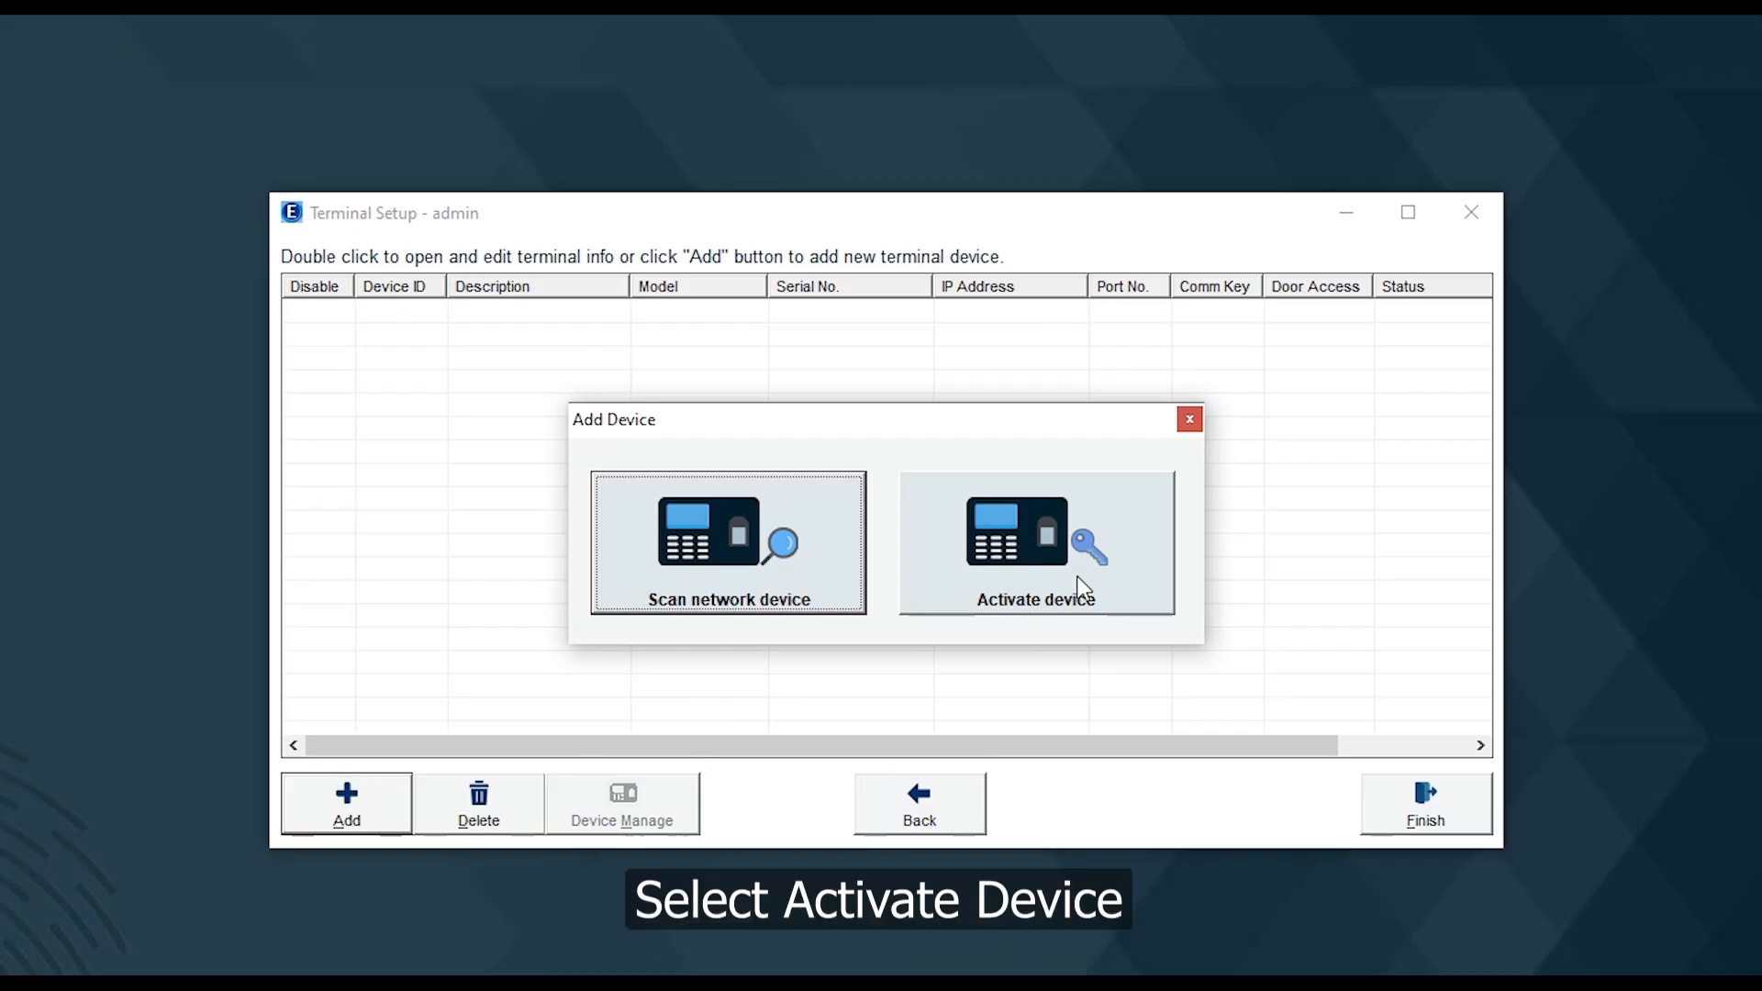
pyautogui.click(1083, 587)
pyautogui.write('Office')
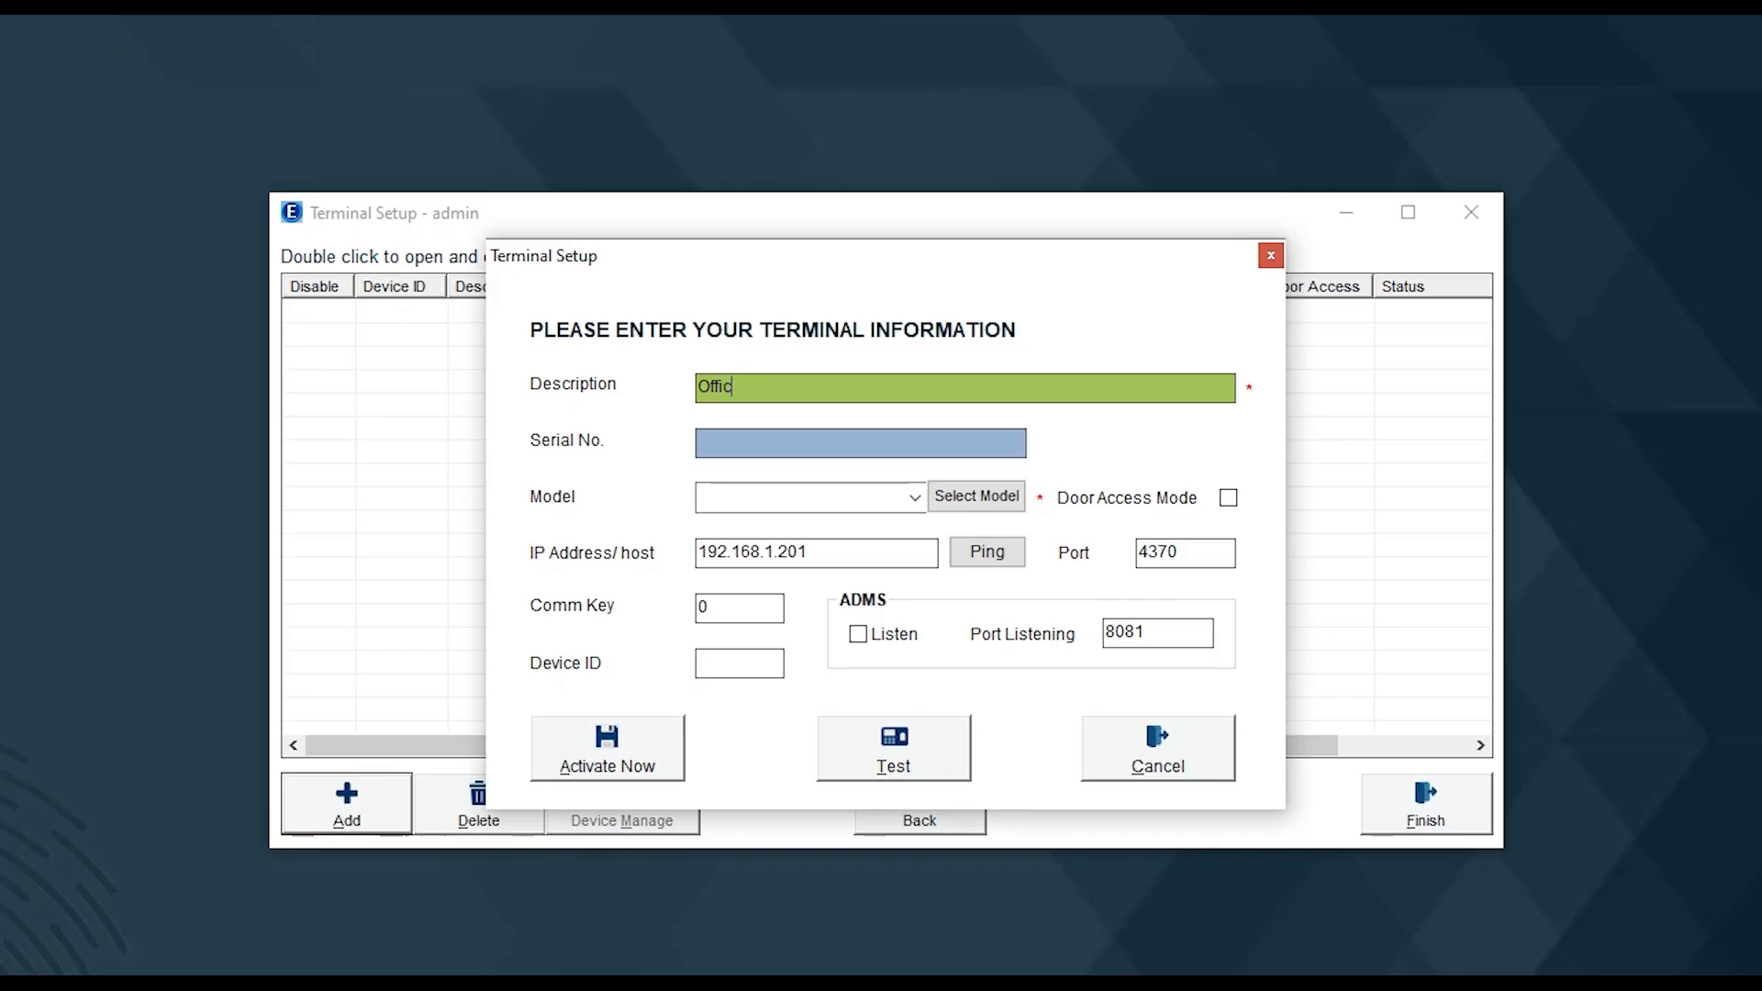
pyautogui.click(991, 443)
pyautogui.write('BPWD240709023')
pyautogui.click(915, 497)
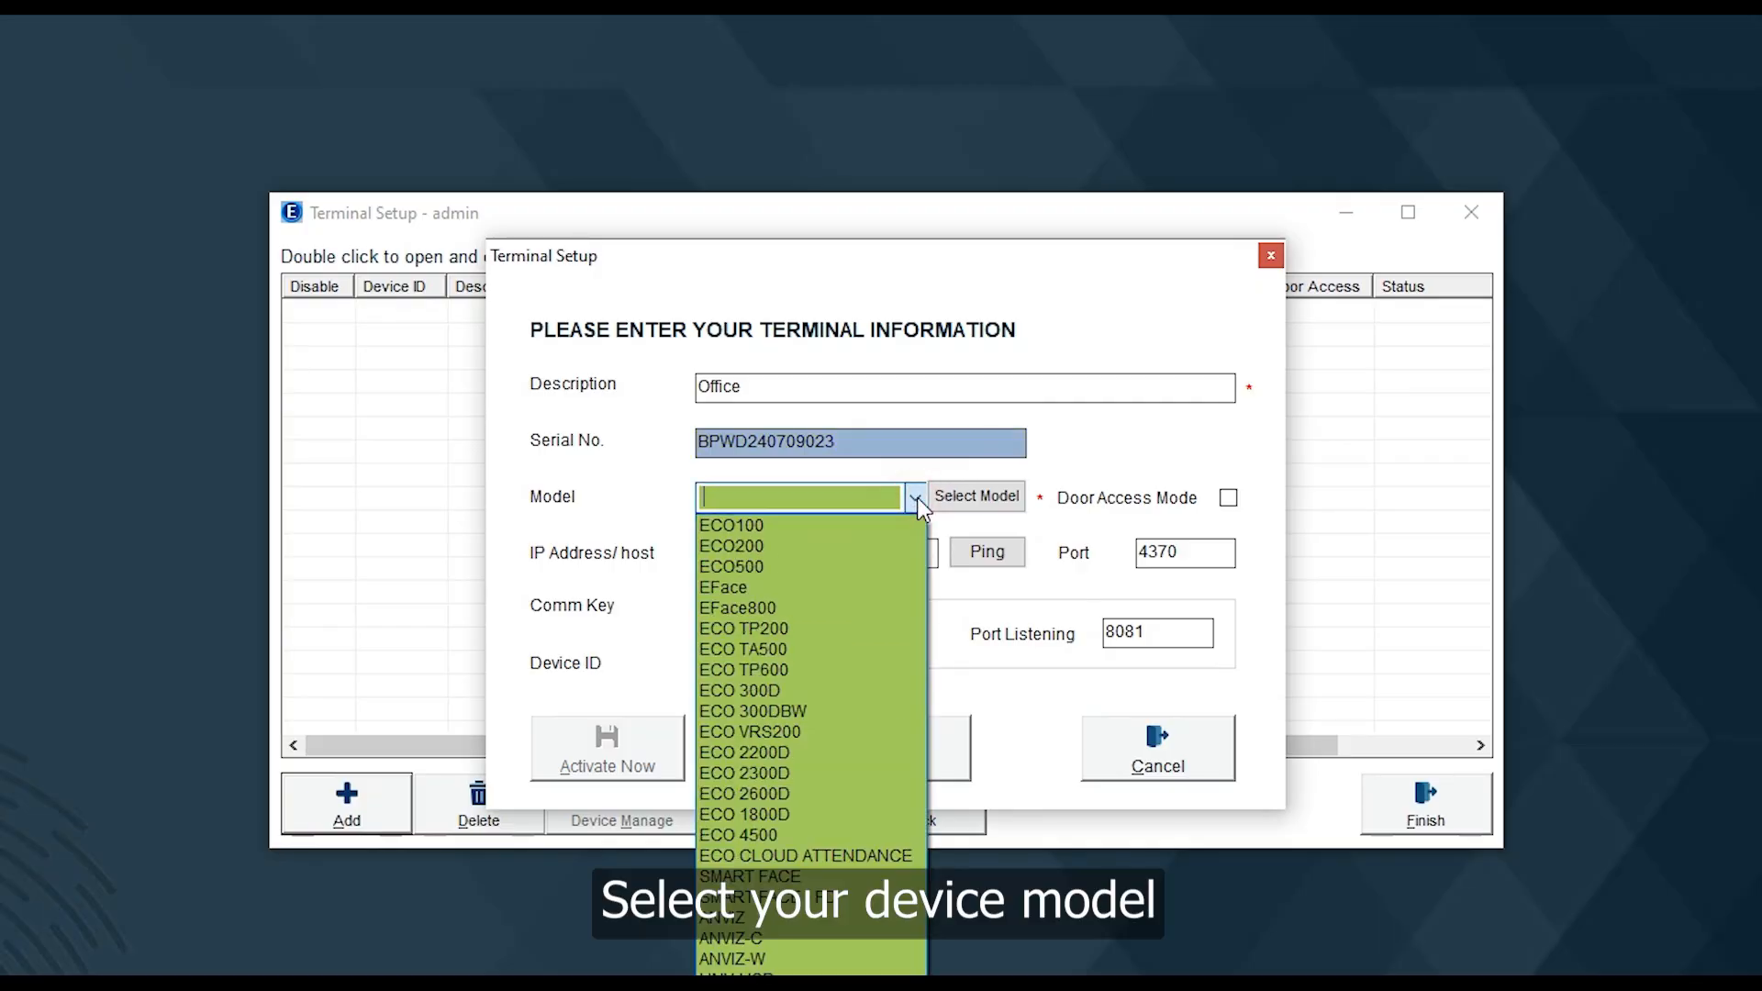
pyautogui.click(802, 873)
pyautogui.press('Tab')
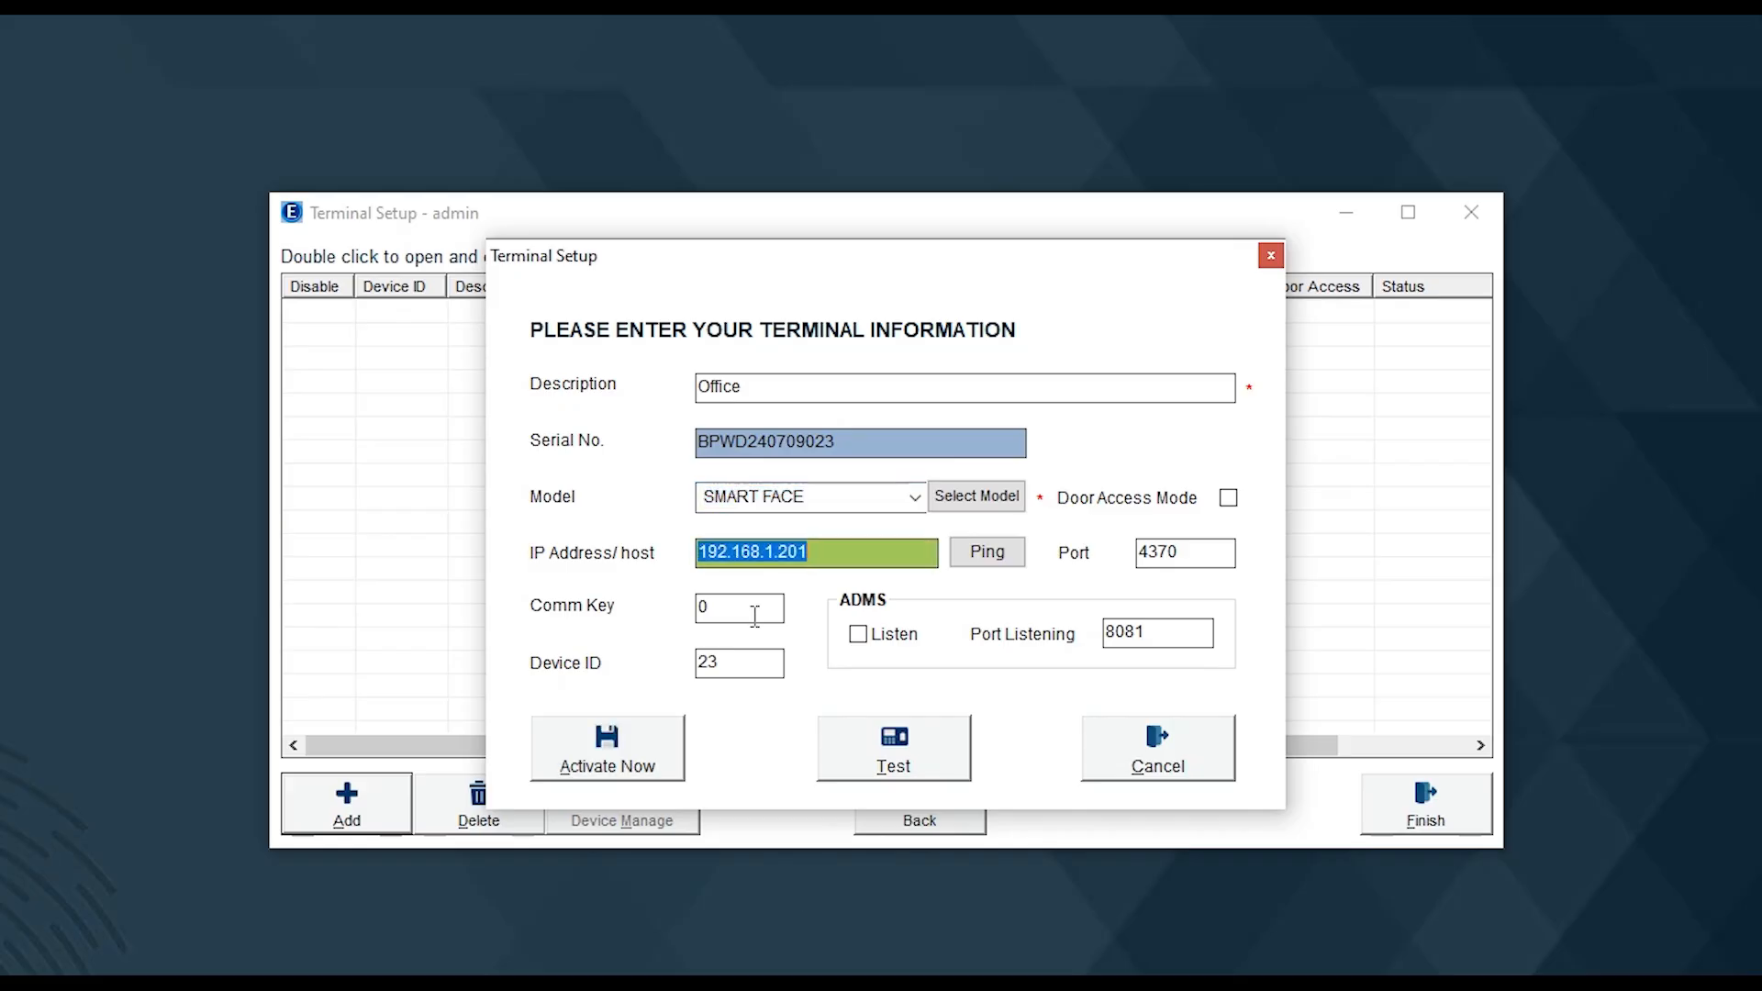
pyautogui.click(637, 736)
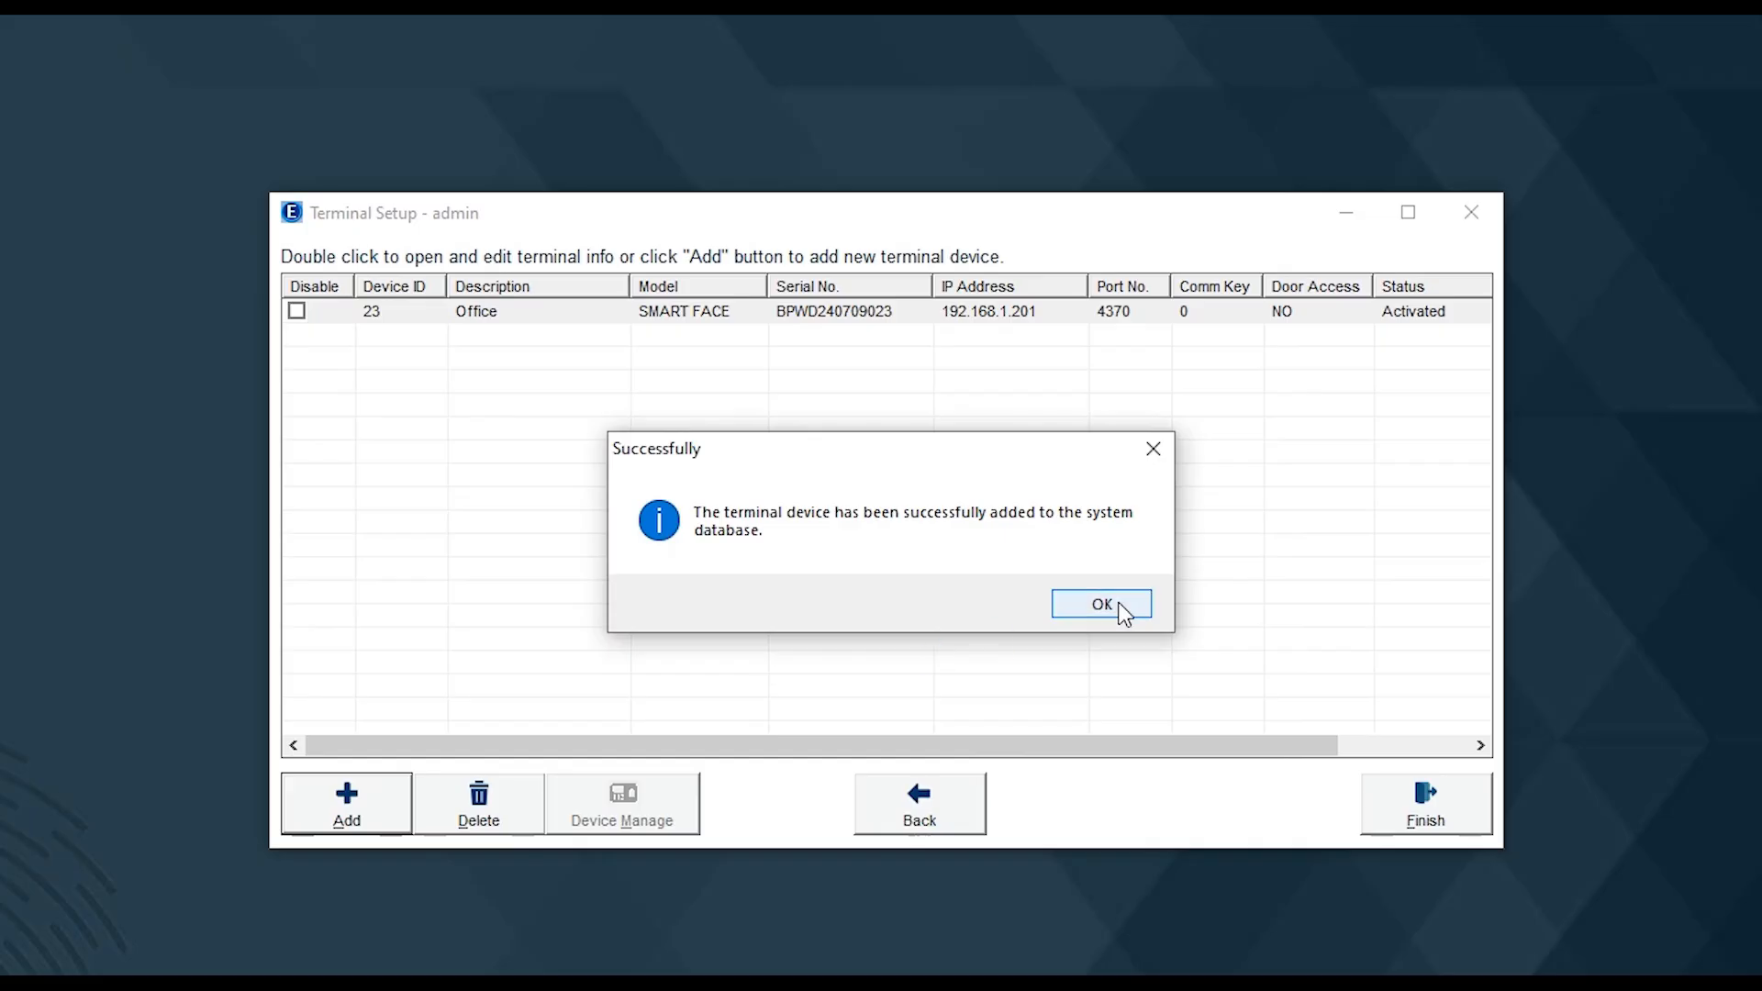
pyautogui.click(1101, 603)
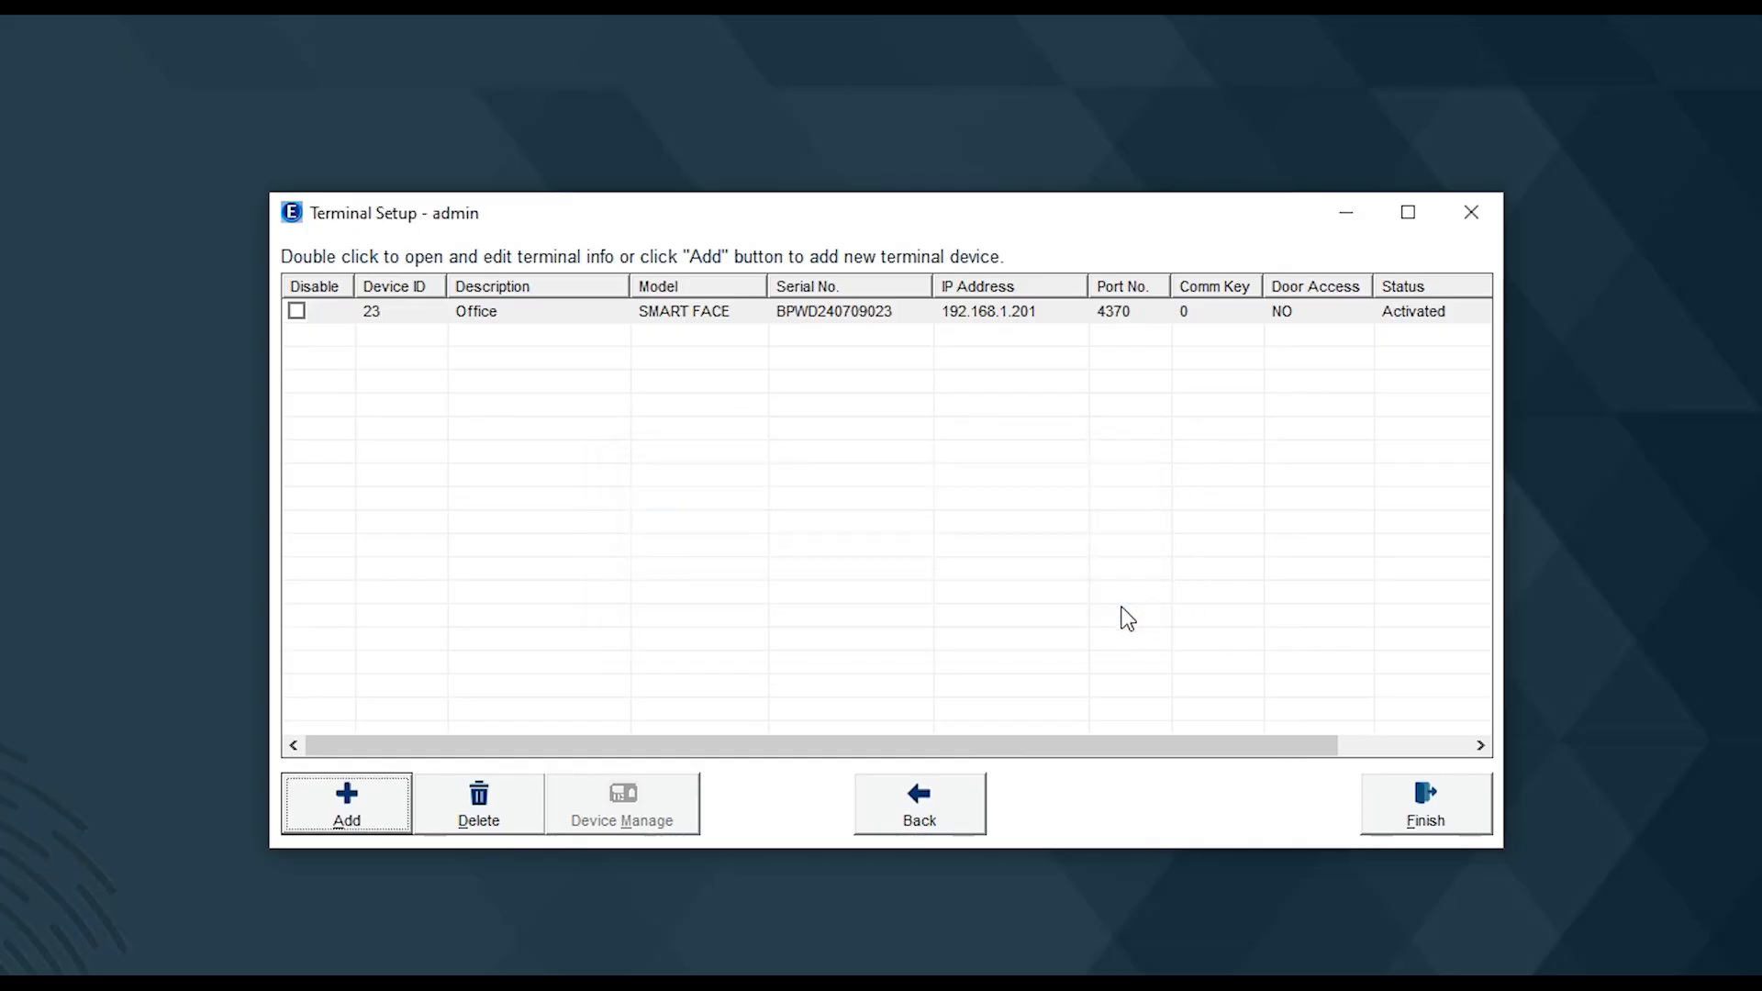
# Finish terminal setup and save the daily 17:00 backup schedule to C:\ECOTP\Backup folders
pyautogui.click(1466, 828)
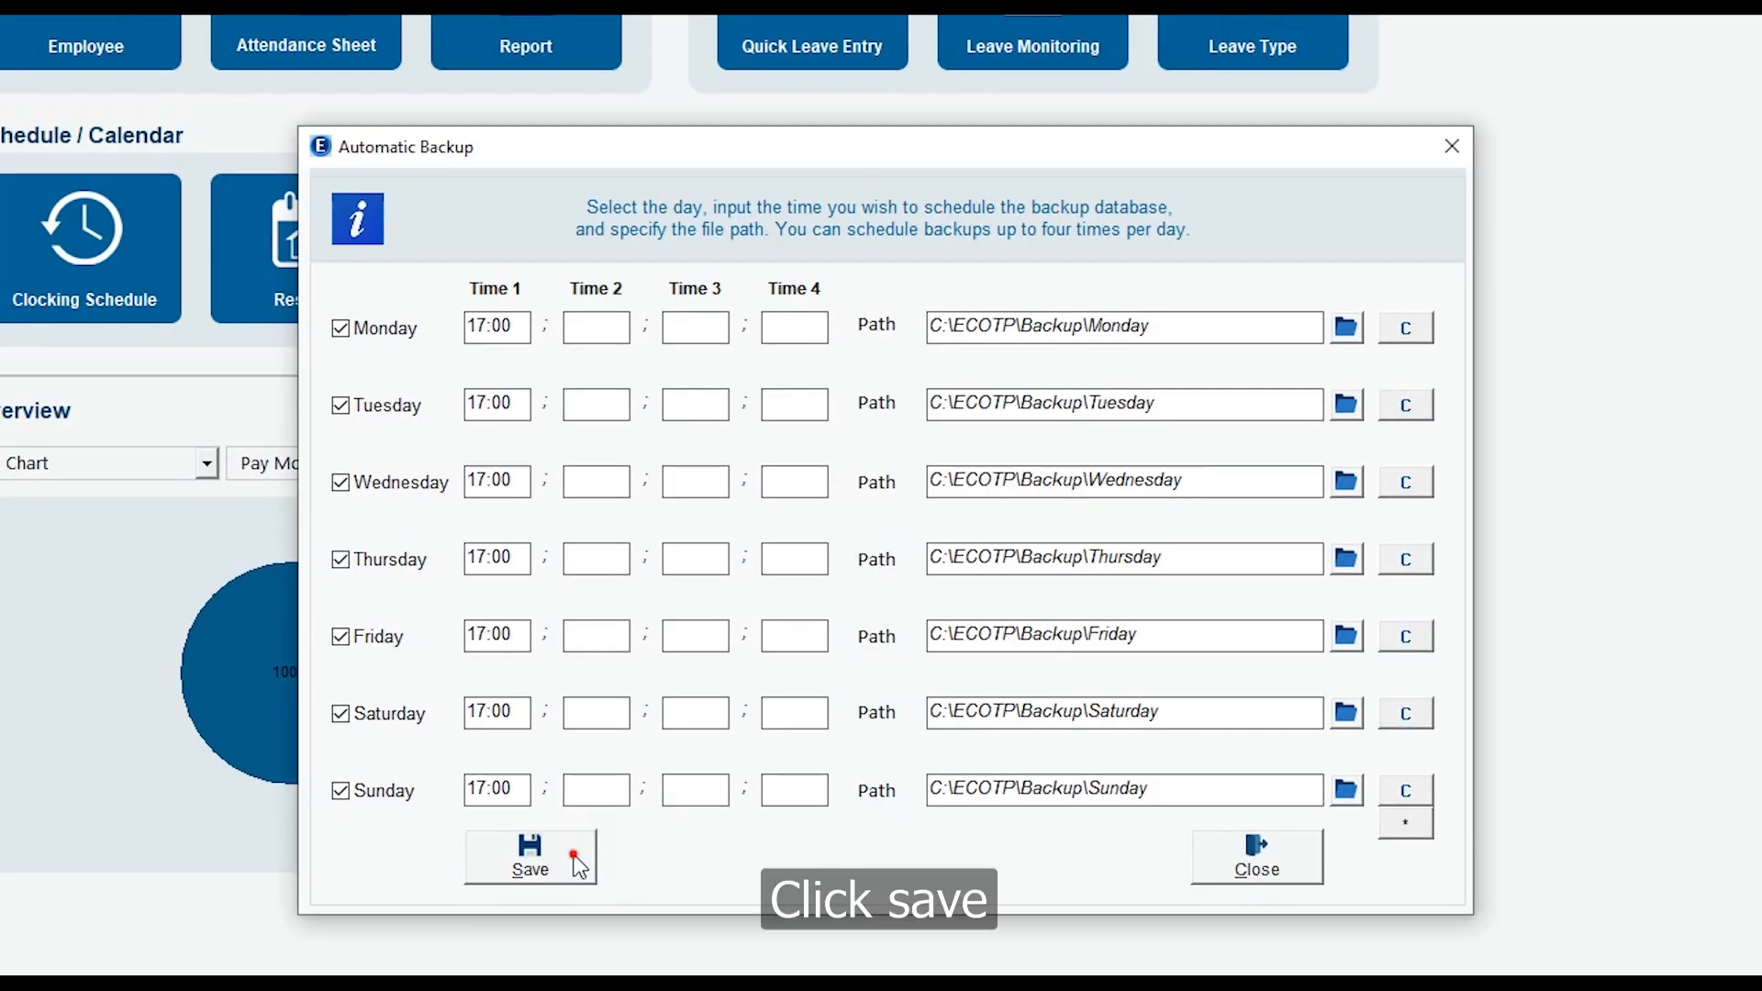
pyautogui.click(578, 865)
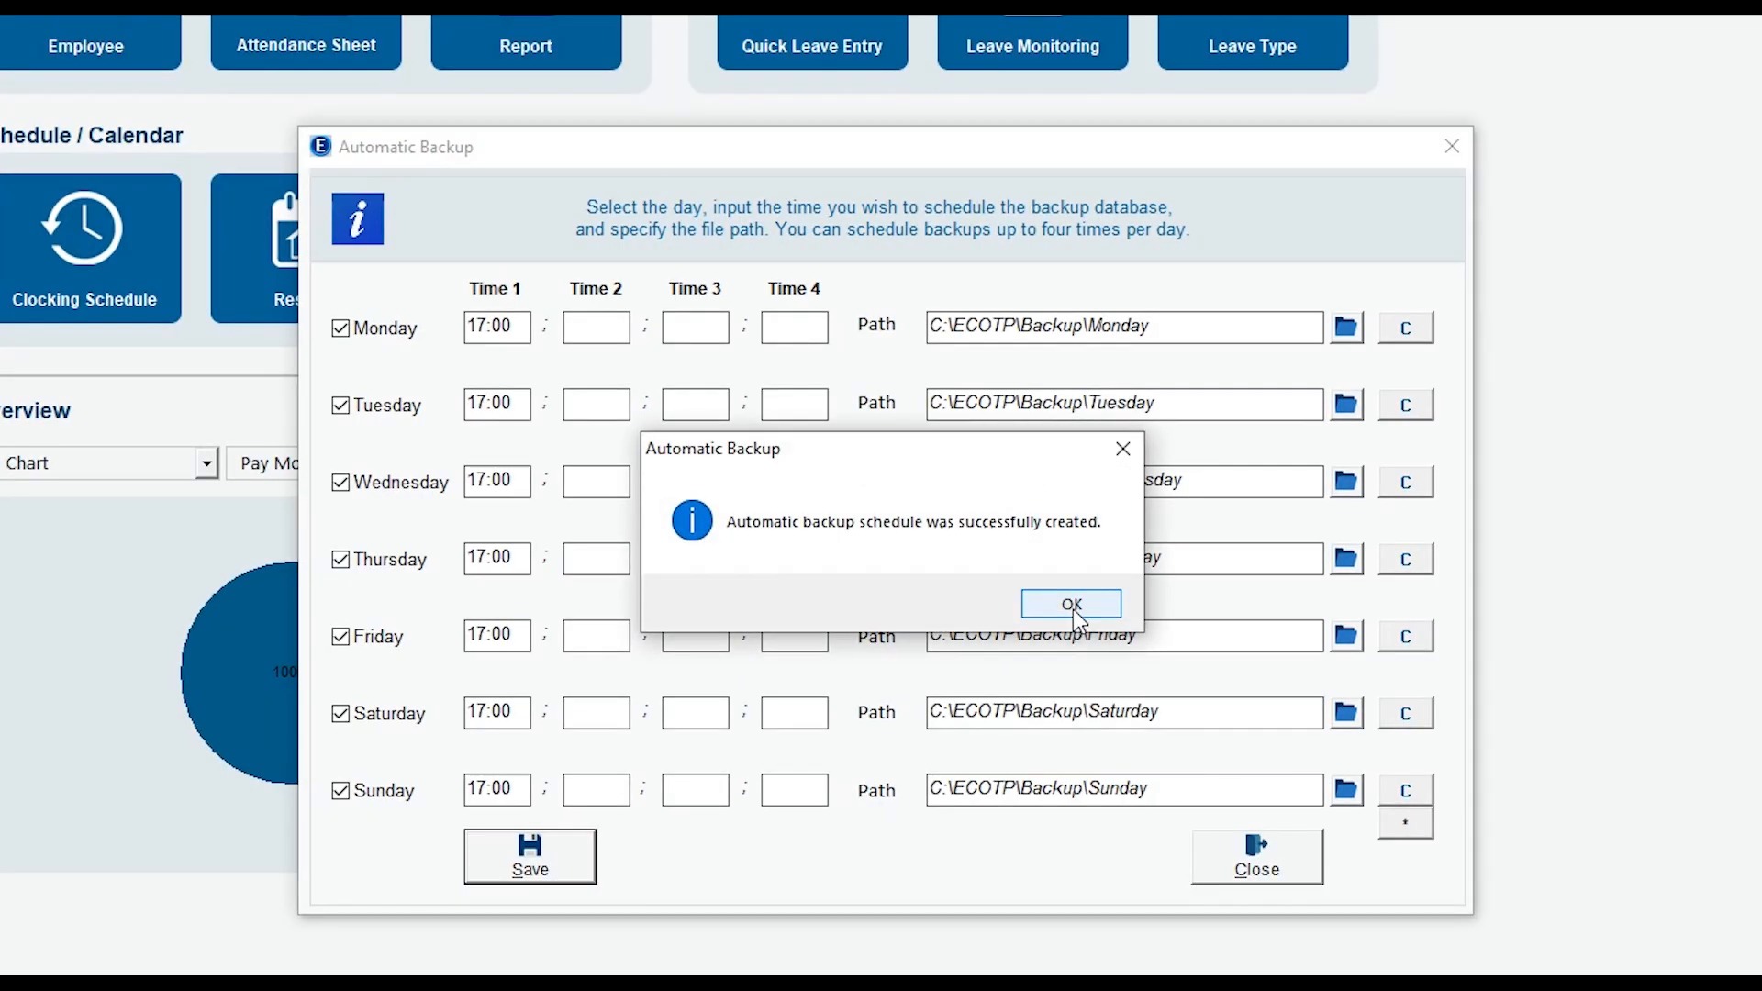
pyautogui.click(1072, 604)
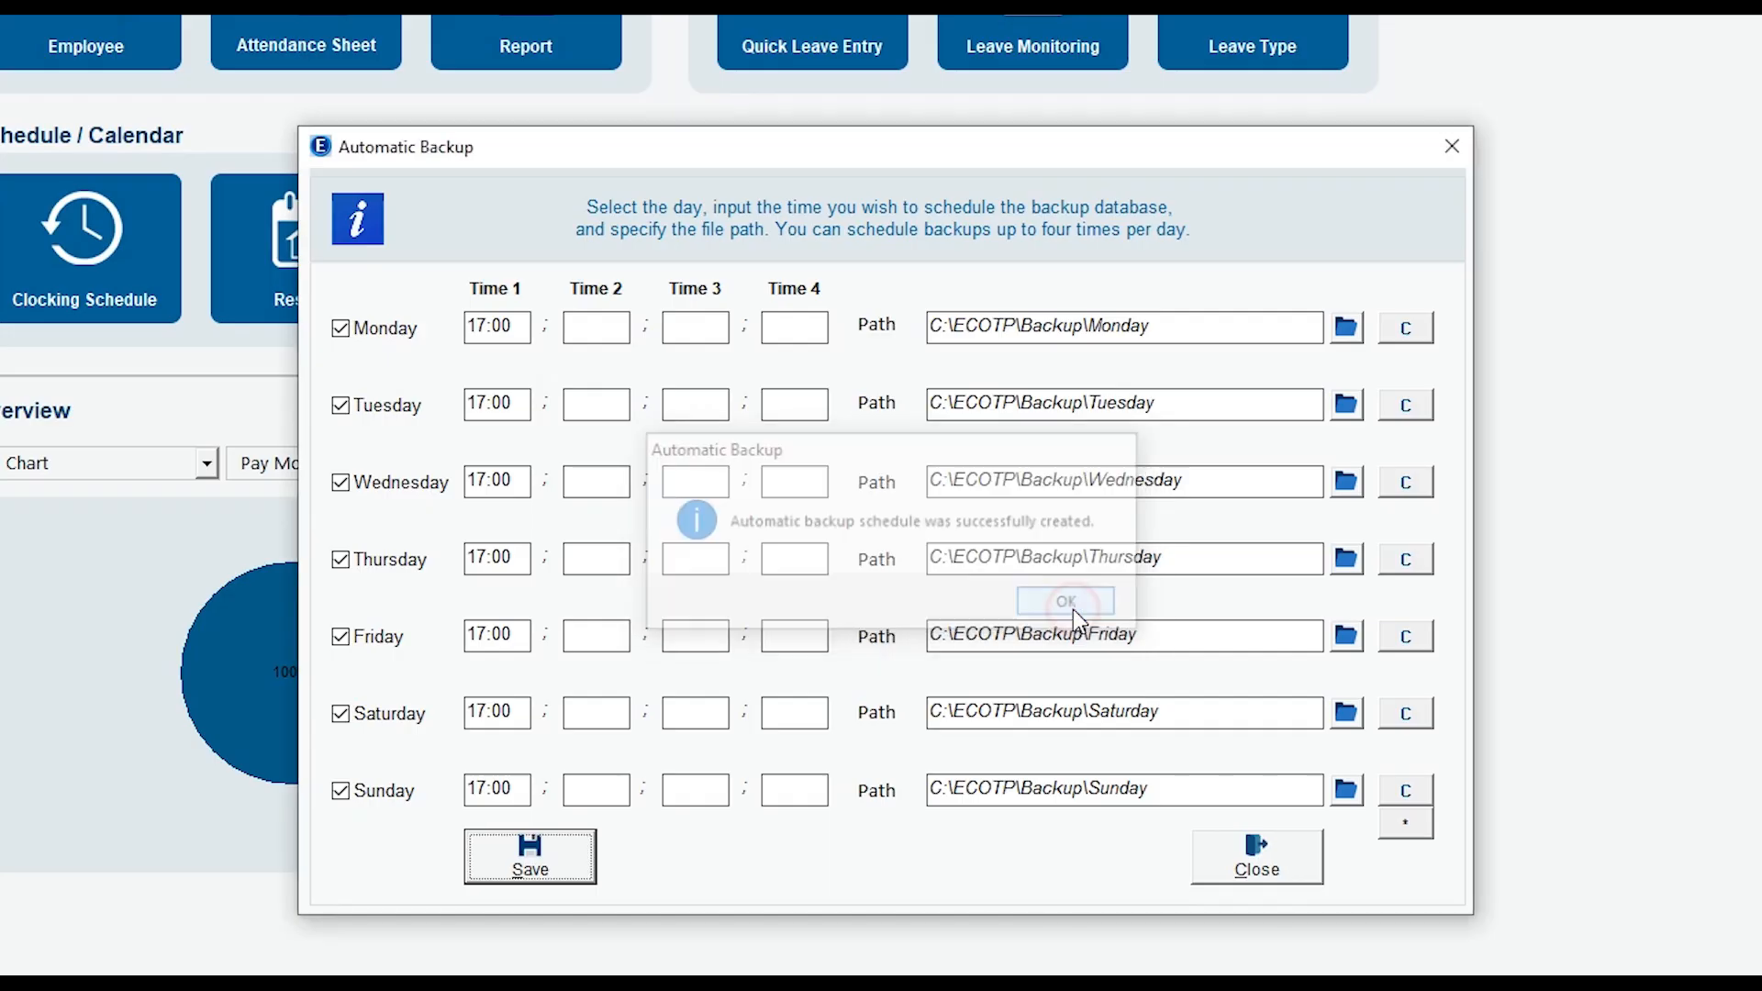
pyautogui.click(1278, 868)
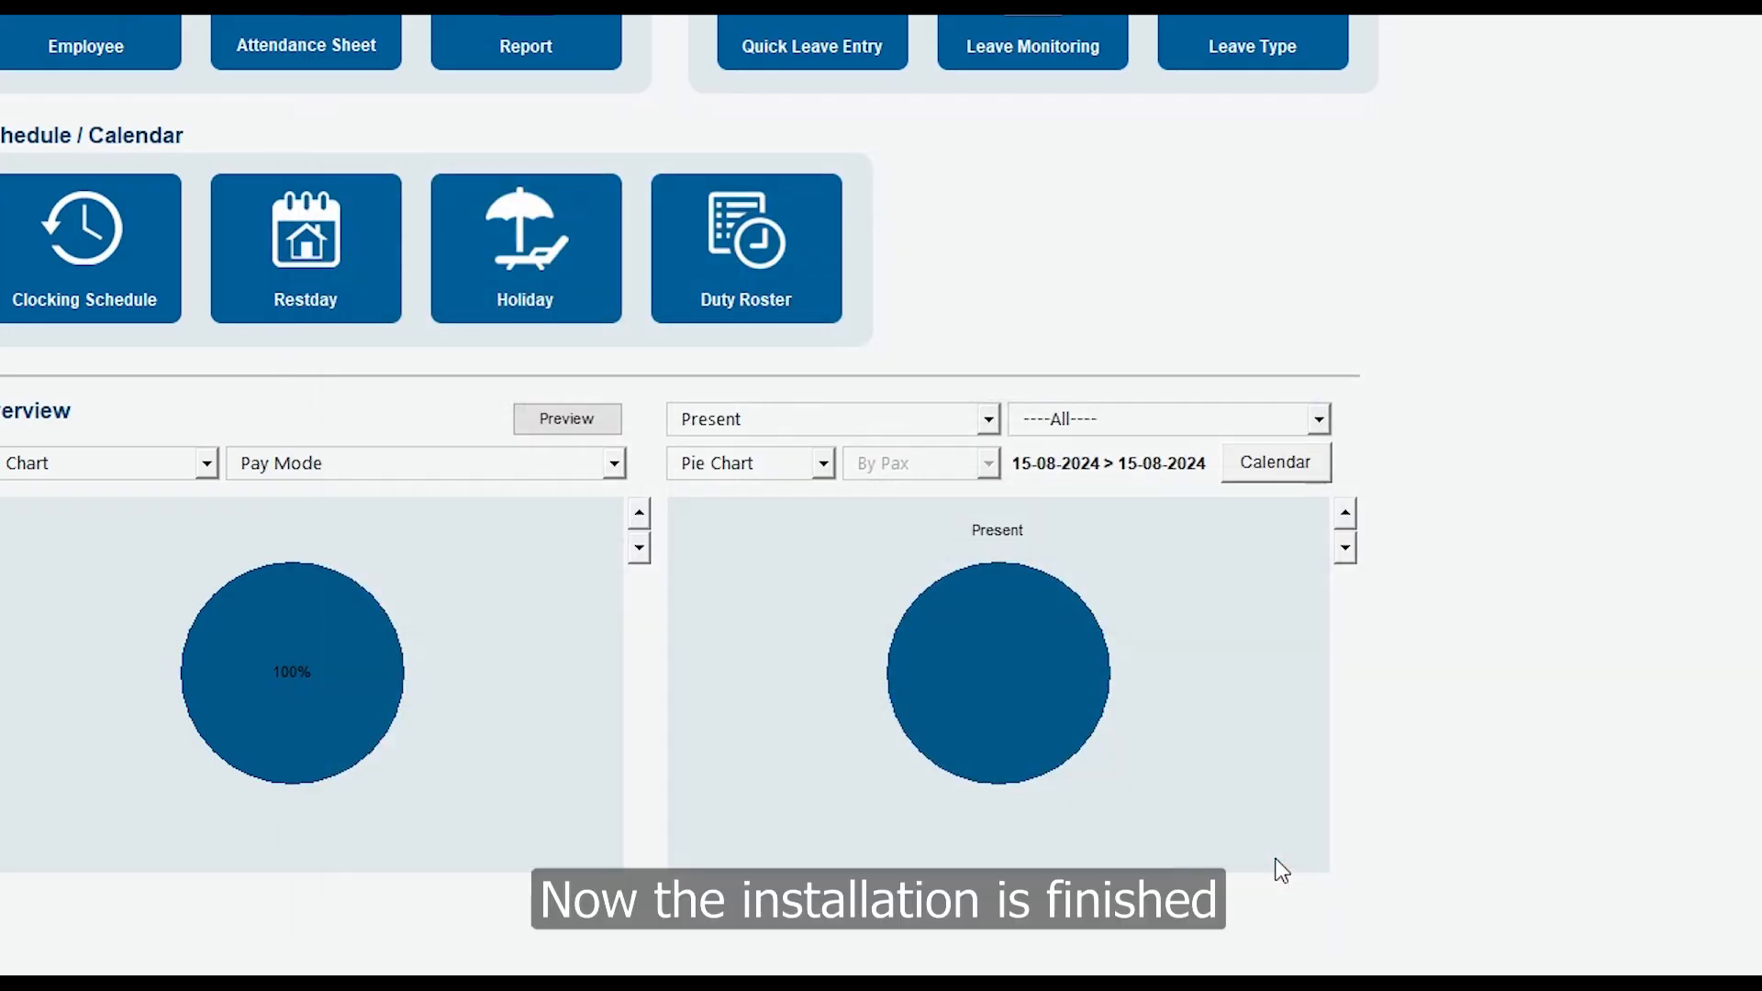